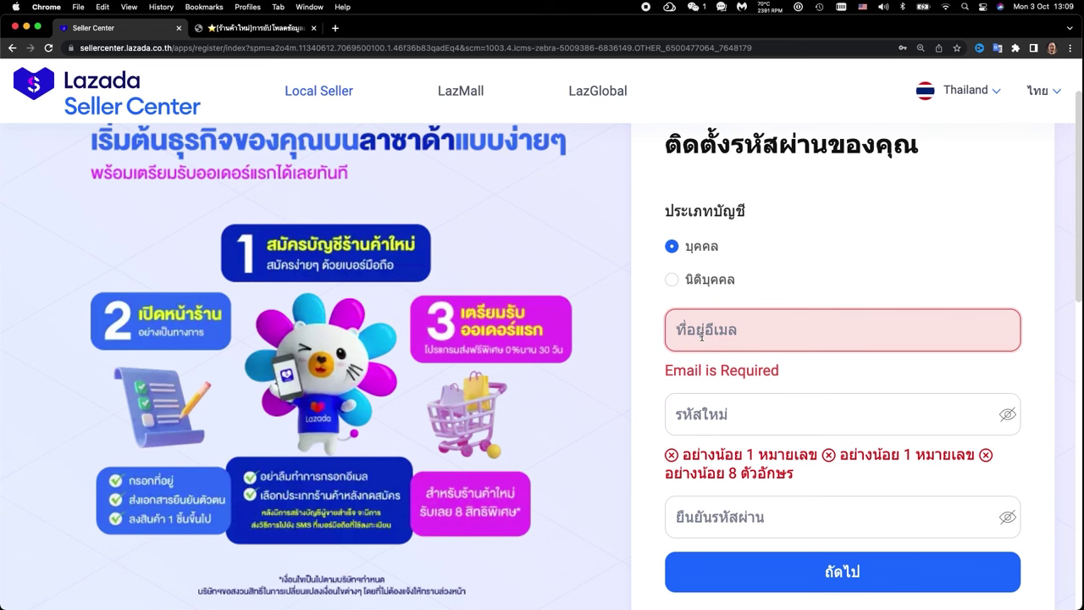
Step: Paste the account e-mail, begin the new password and show it as plain text
key(super+v)
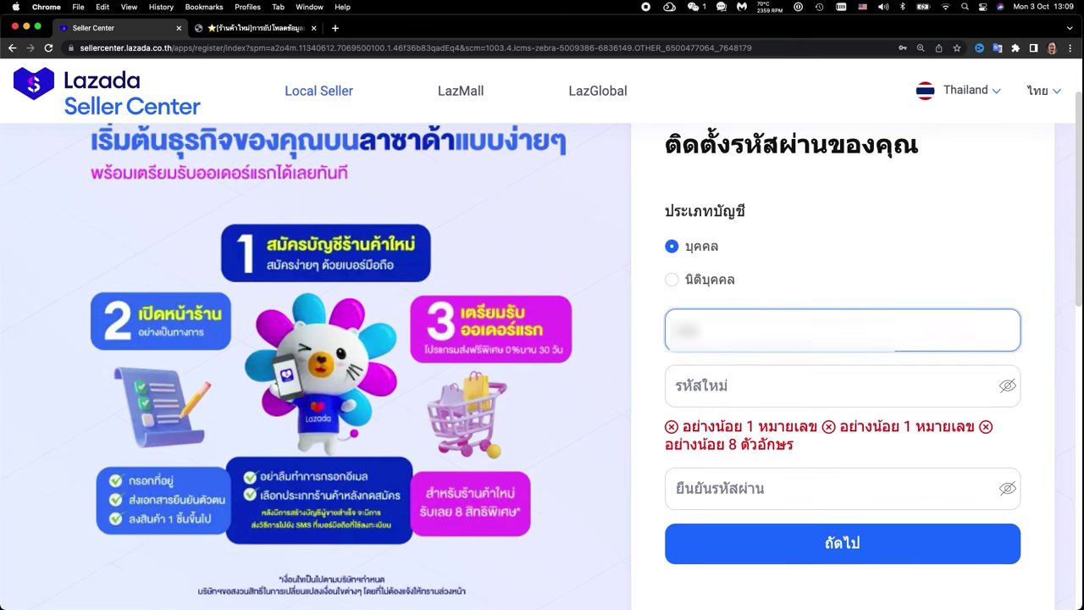
click(761, 388)
scroll(789, 387, down, 1)
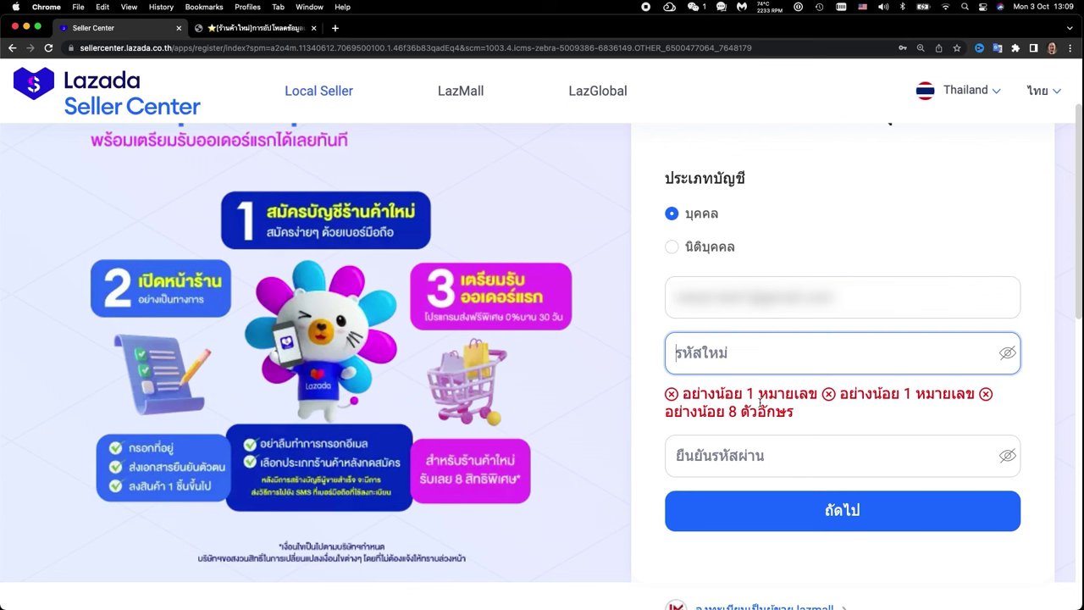
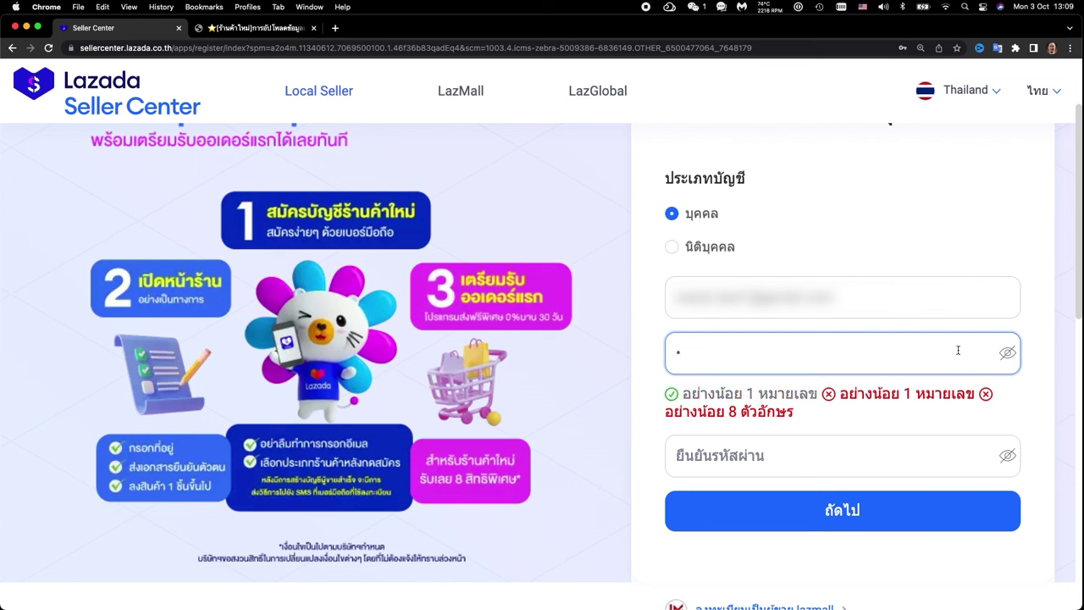
click(1016, 357)
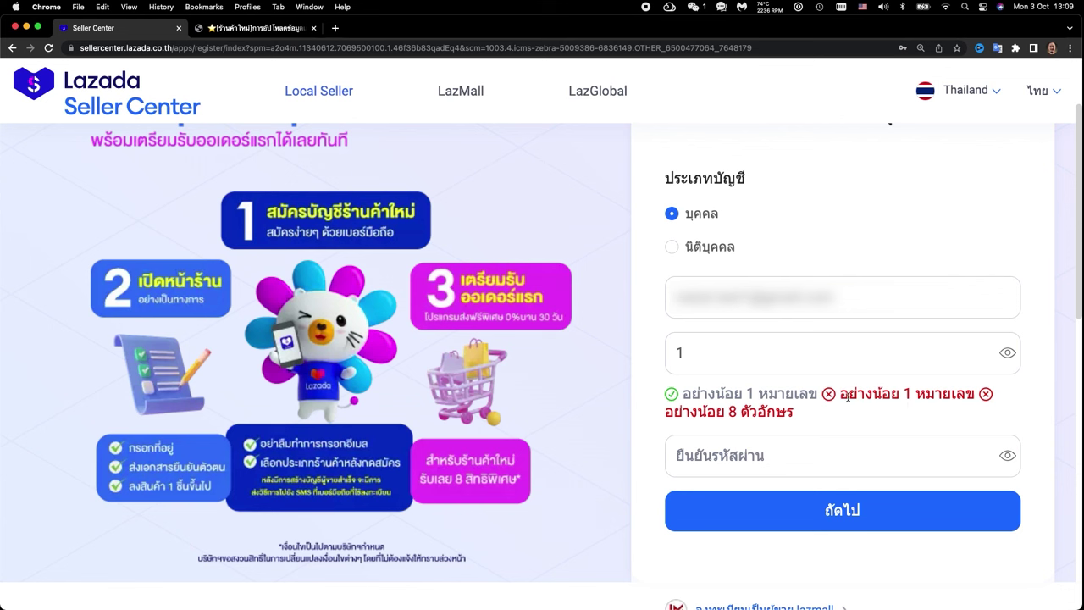
click(716, 352)
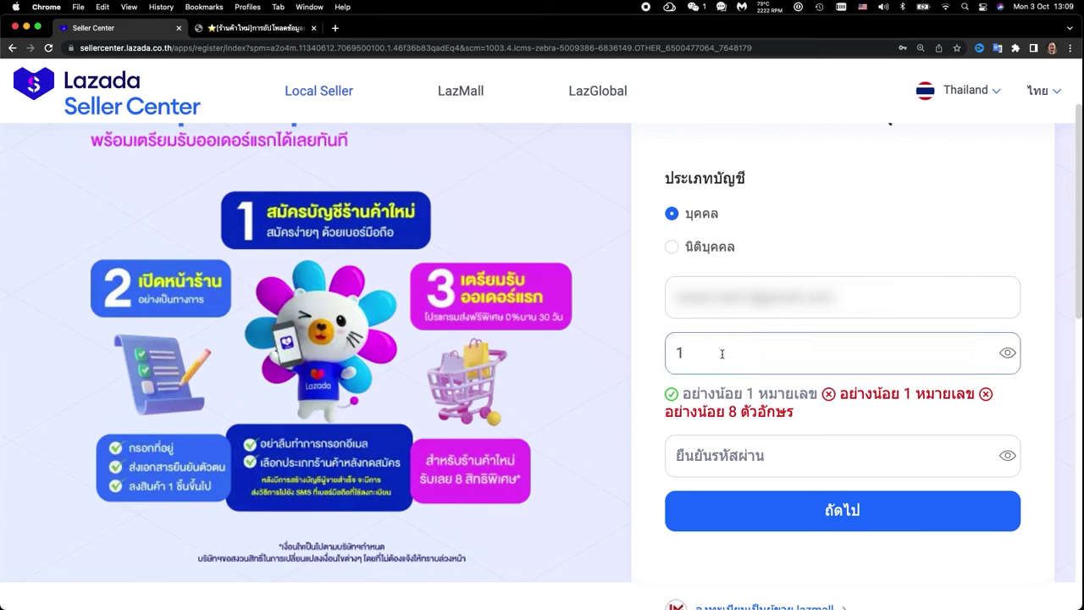
Step: Remove the stray Thai character, switch the keyboard to English and finish typing the password
text(ฟ)
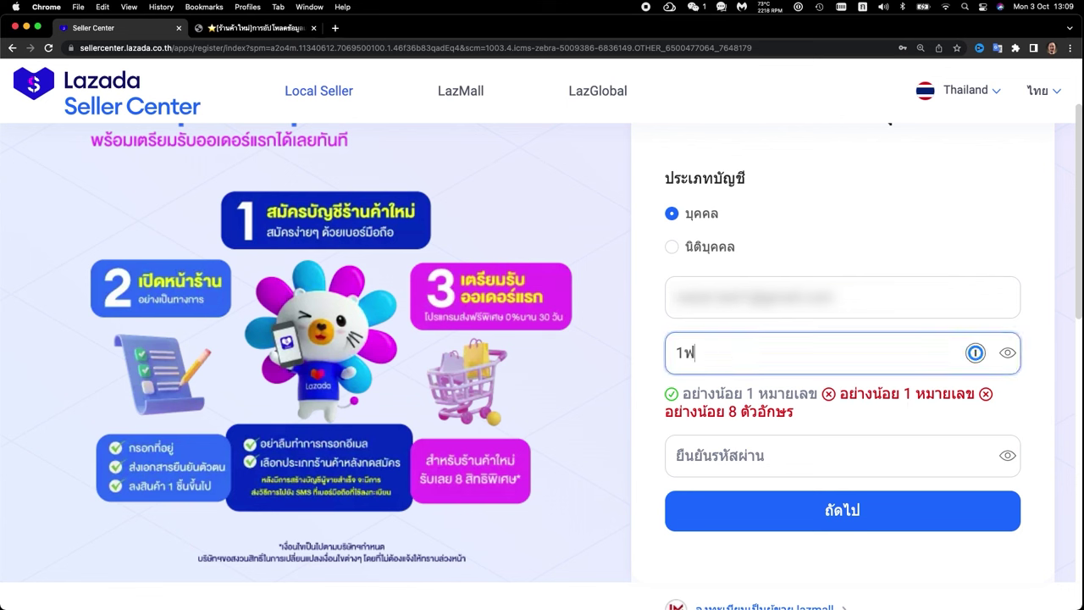
key(BackSpace)
key(ctrl+space)
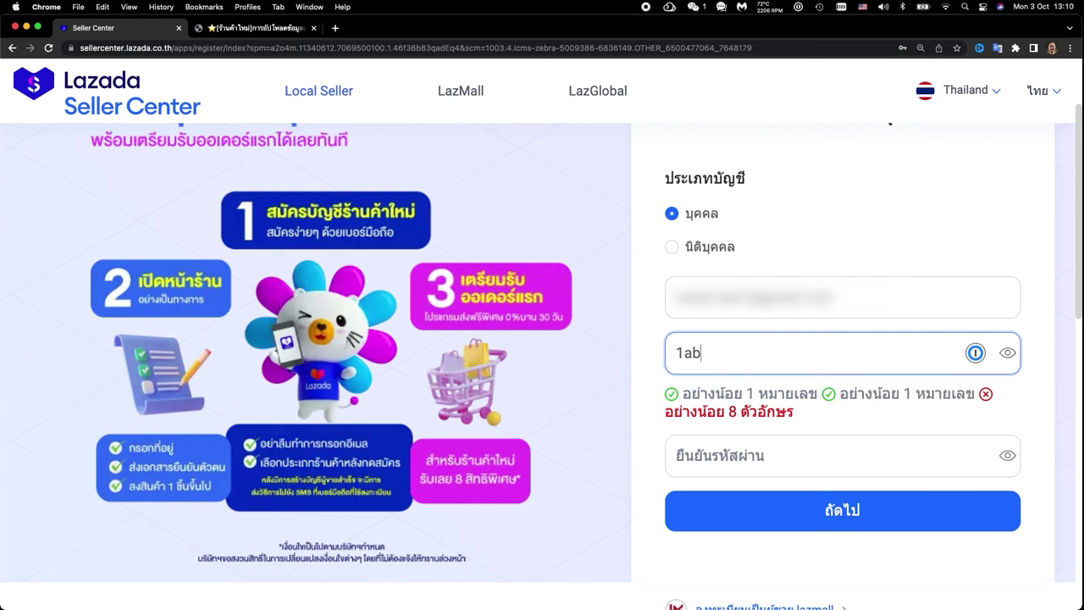
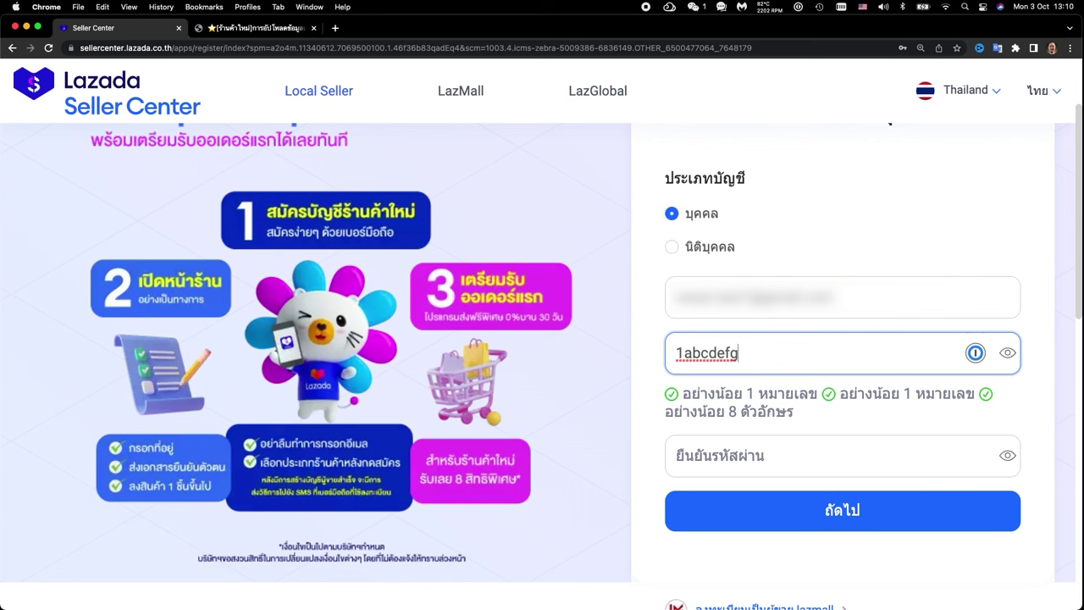
click(734, 393)
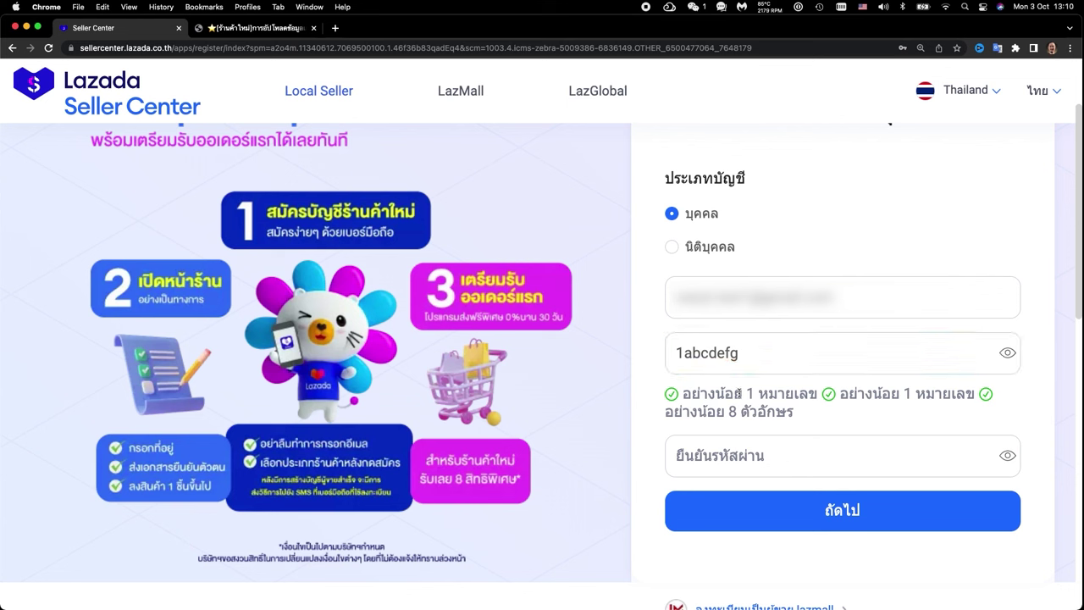
Step: Check the password against the at-least-8-characters requirement until all three checks pass
click(705, 354)
drag(687, 354, 741, 352)
double_click(703, 353)
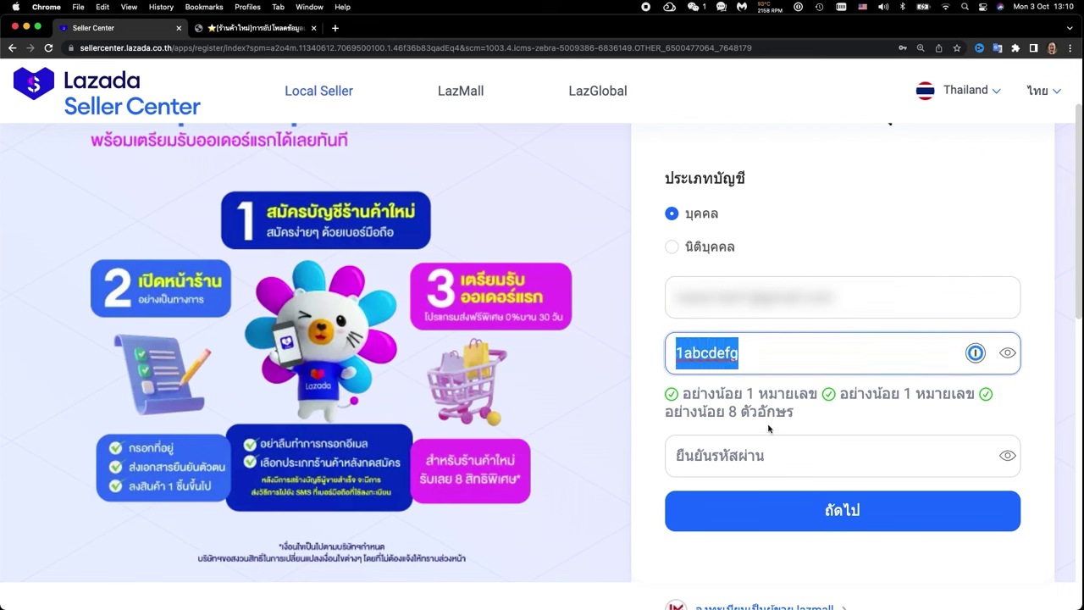
double_click(765, 412)
drag(709, 418, 658, 416)
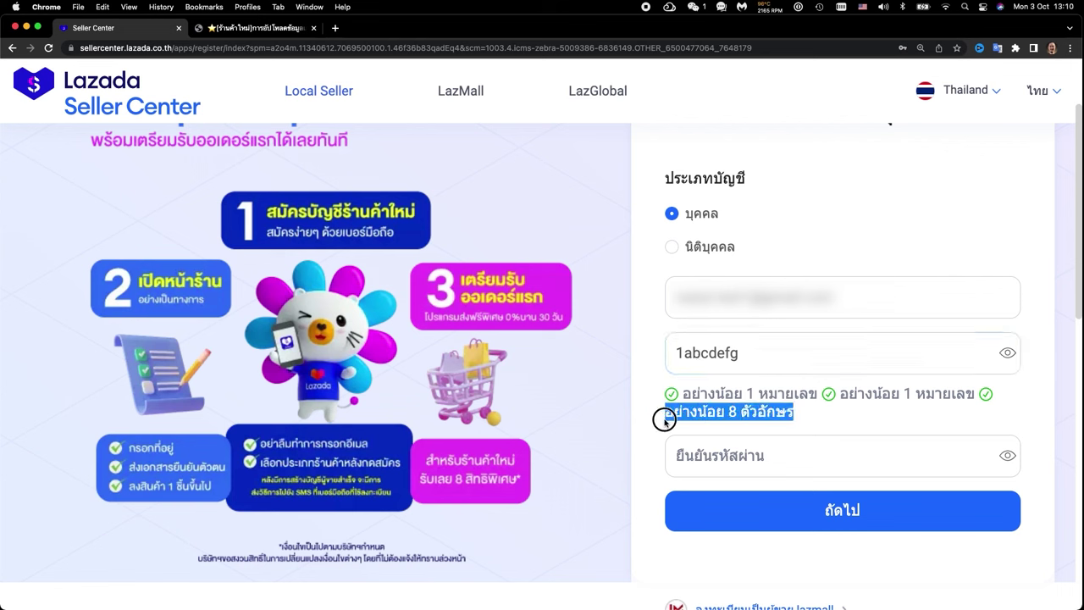
click(716, 411)
drag(803, 410, 657, 415)
drag(749, 356, 670, 356)
click(771, 388)
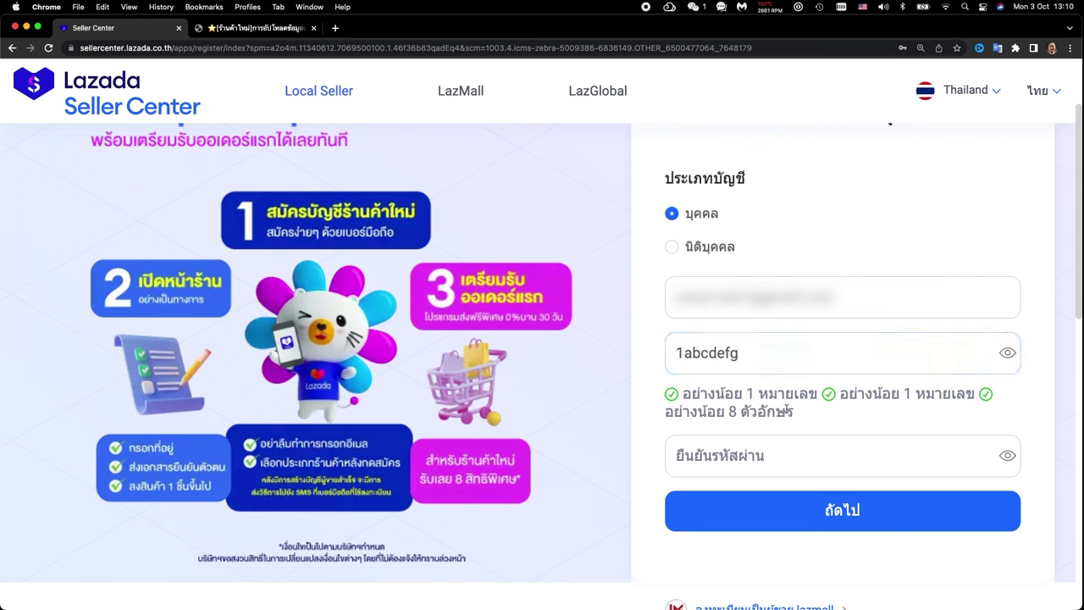
click(754, 352)
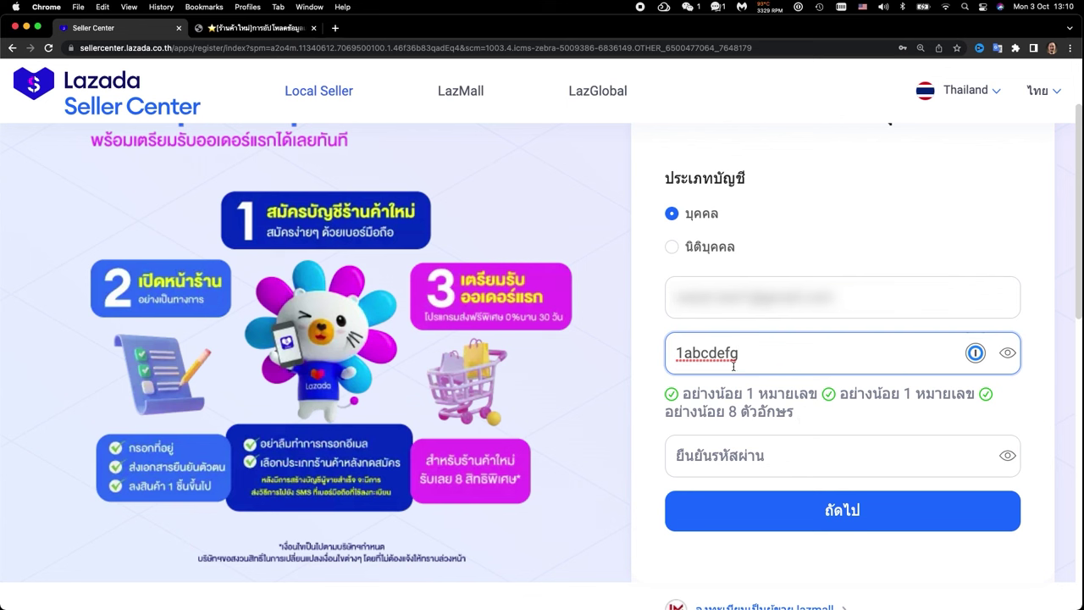
click(802, 419)
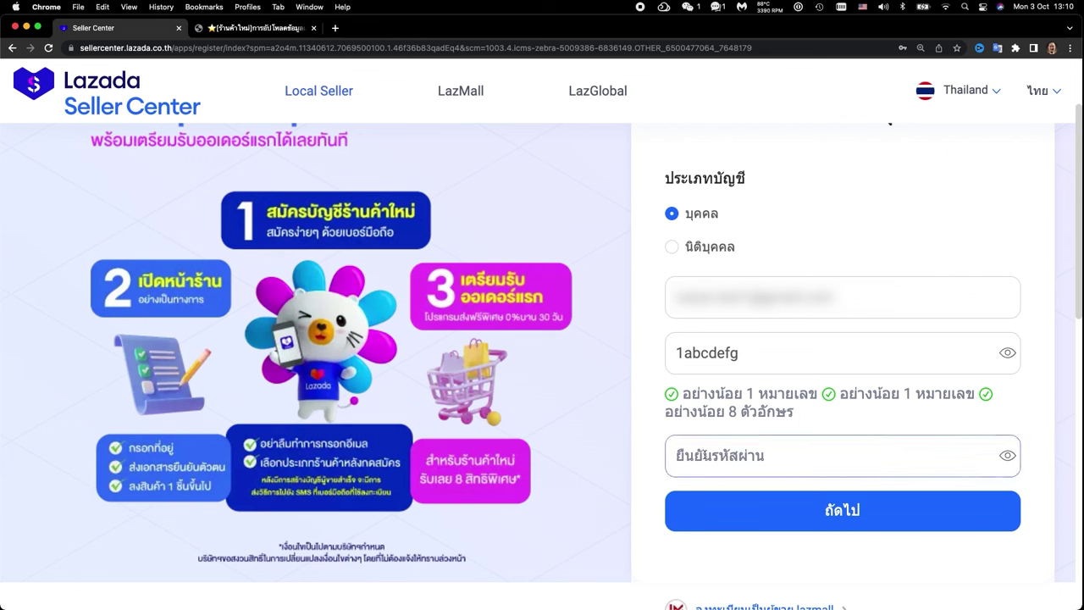
Step: Re-type the same password in the confirmation field so the passwords-match check turns green
click(705, 455)
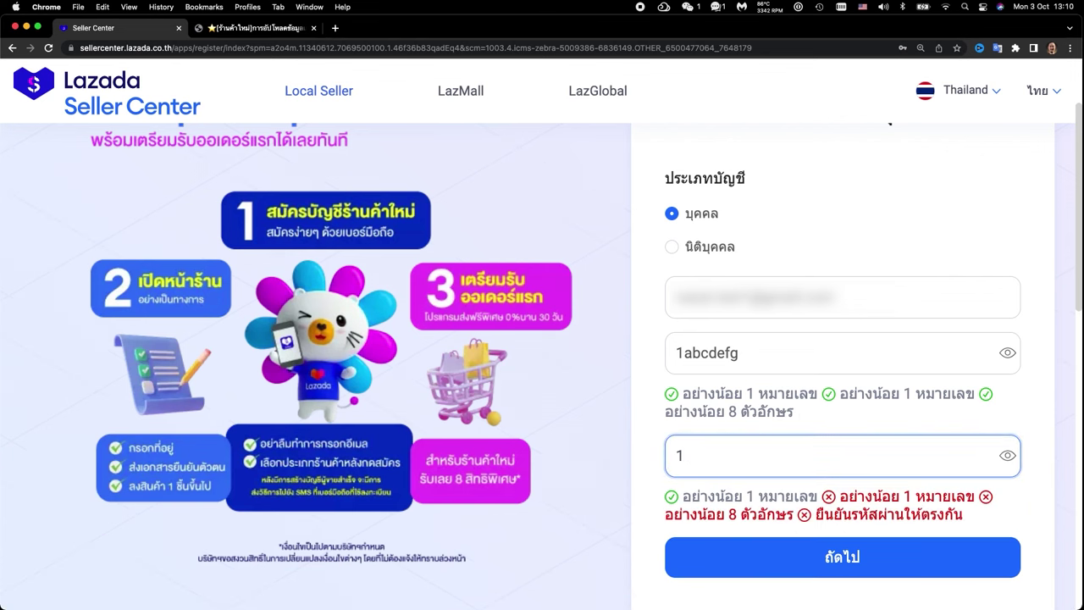
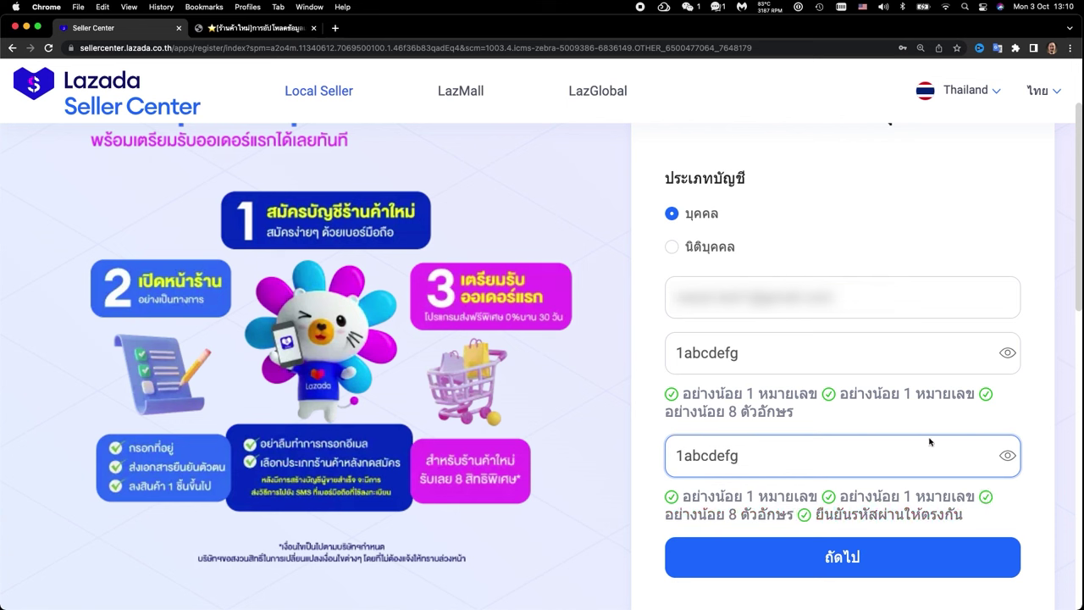
key(super+a)
click(1034, 495)
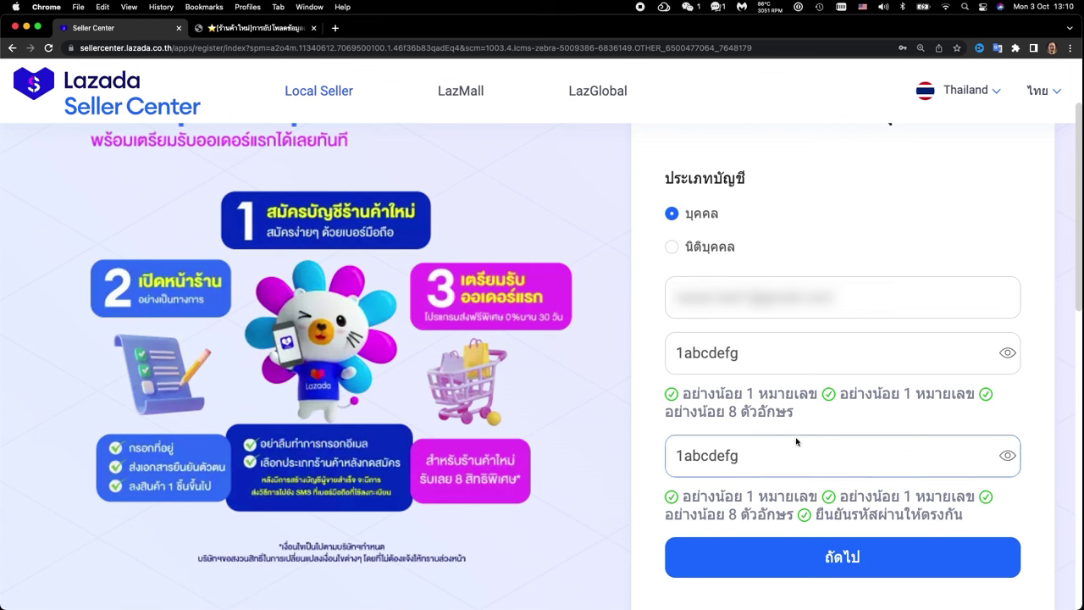
click(679, 353)
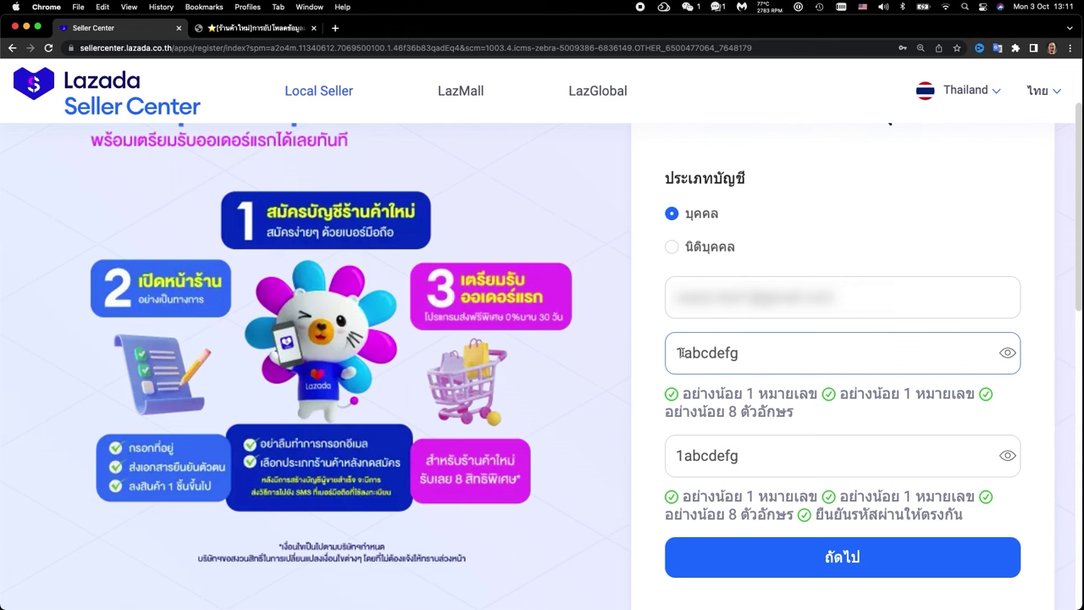
scroll(699, 354, down, 1)
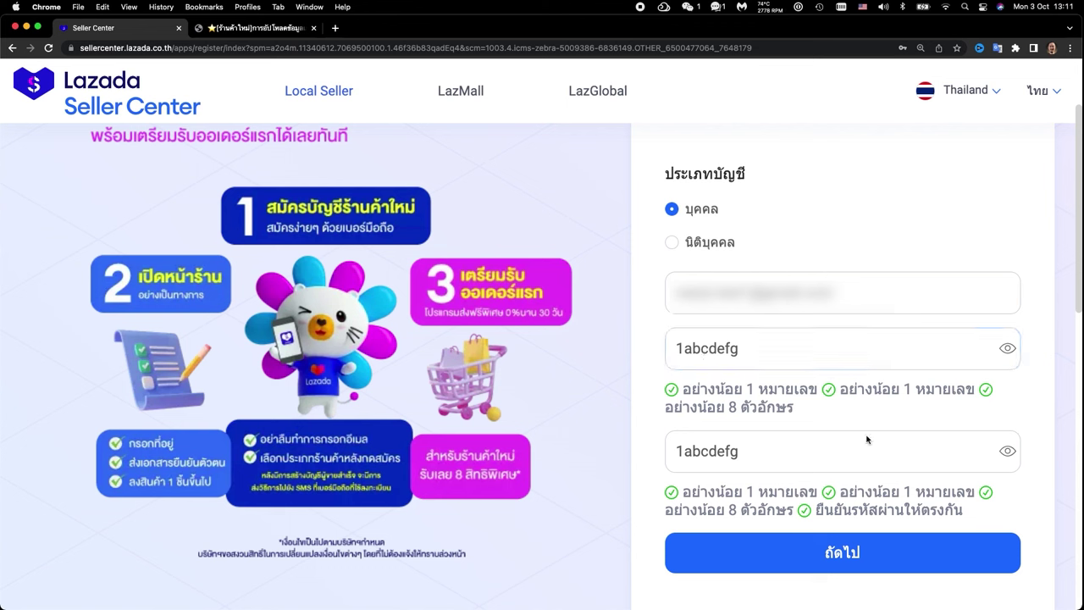
Step: Submit the sign-up form and tick Shopee, Facebook, Instagram, LINE and other as previous channels
click(881, 552)
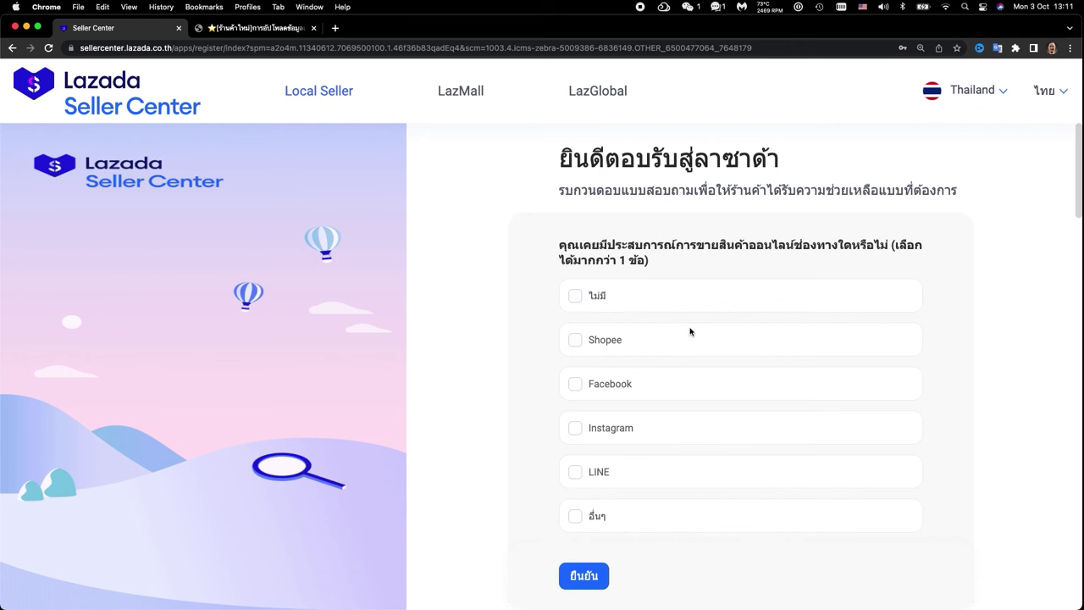
click(576, 348)
click(574, 386)
click(576, 430)
click(575, 473)
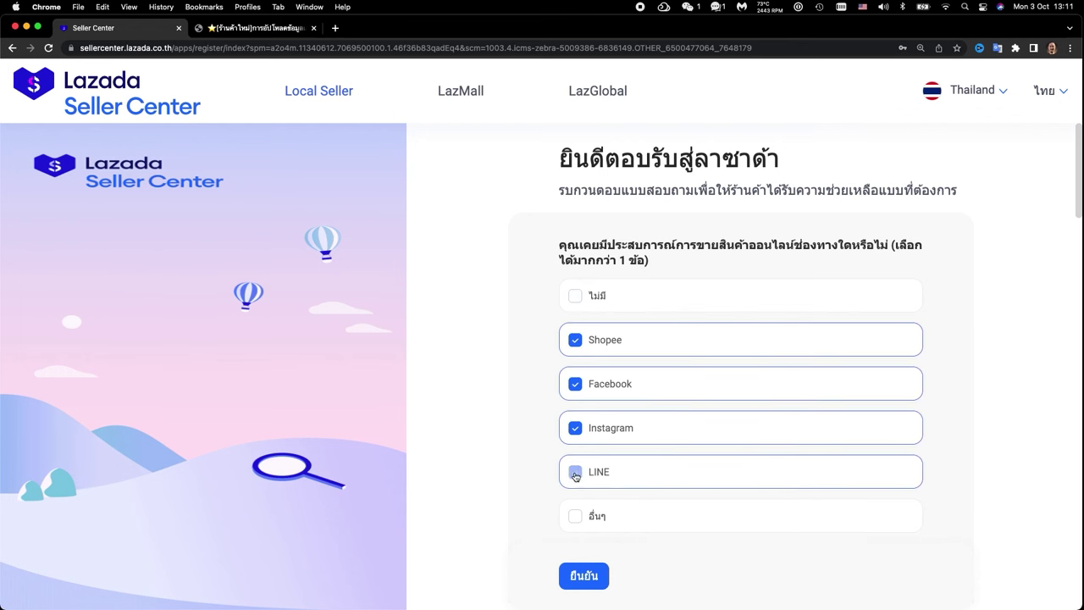
scroll(614, 472, down, 3)
click(575, 388)
Step: Answer more than 5 years' experience, owner-only staffing, and 6-10 product types in stock
scroll(648, 457, down, 1)
scroll(669, 449, down, 1)
scroll(673, 430, down, 2)
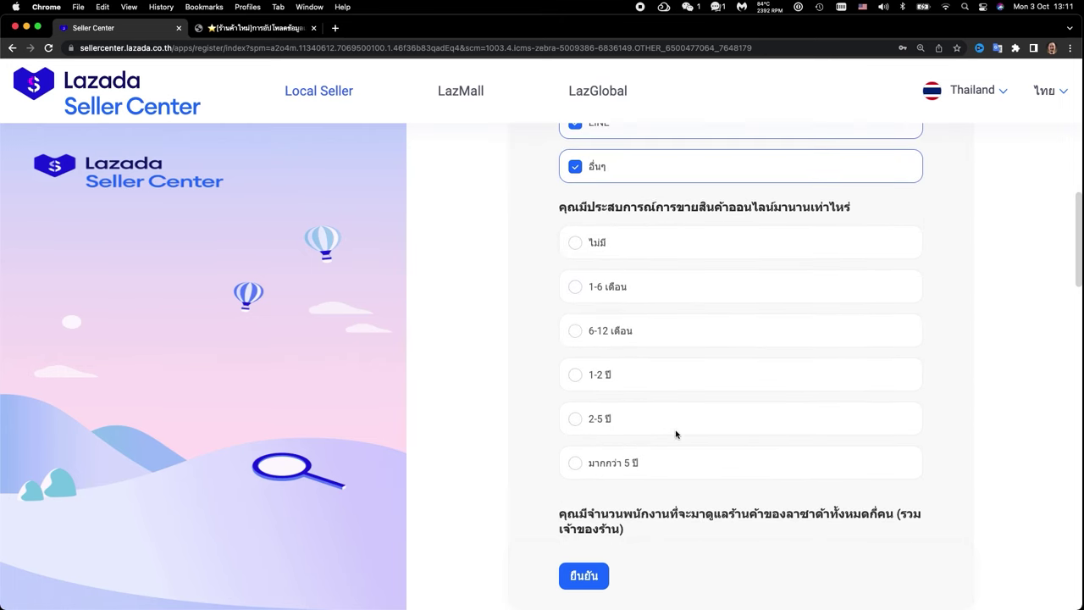
click(574, 460)
scroll(750, 450, down, 1)
scroll(751, 450, down, 3)
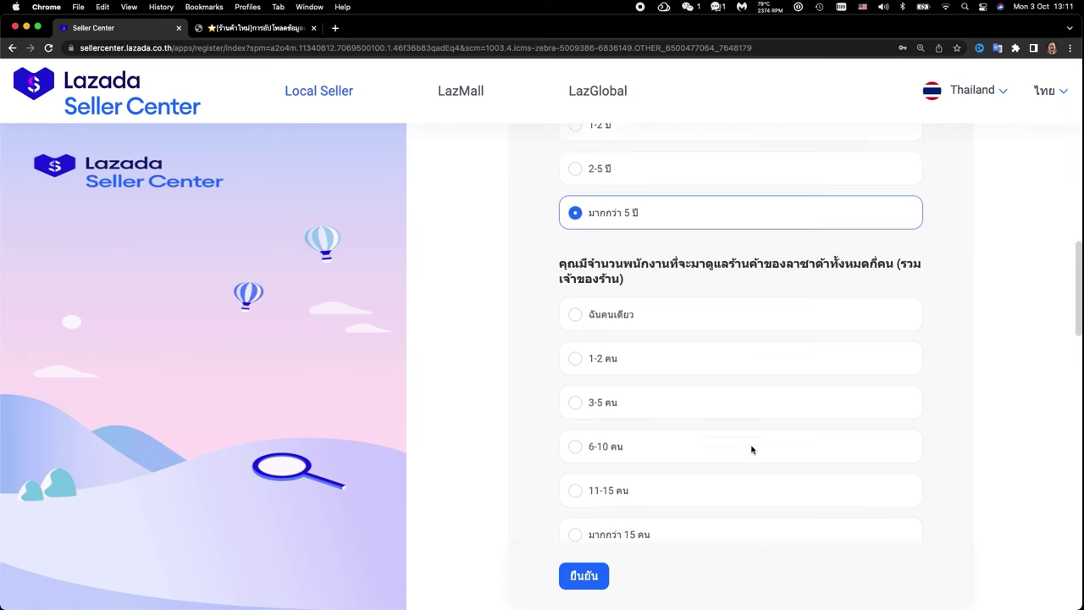
scroll(578, 509, down, 1)
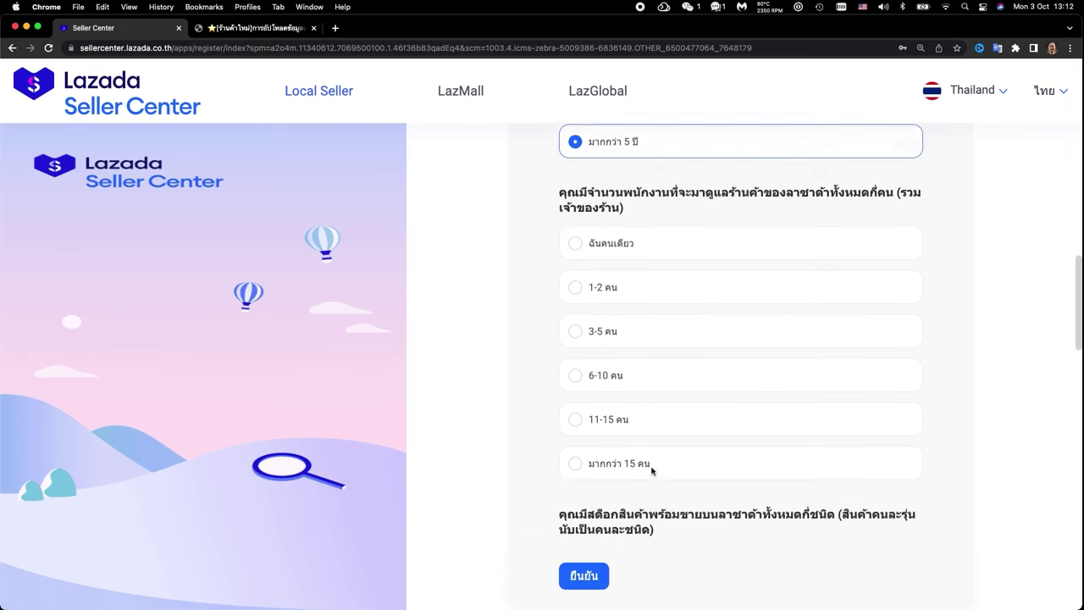
click(576, 256)
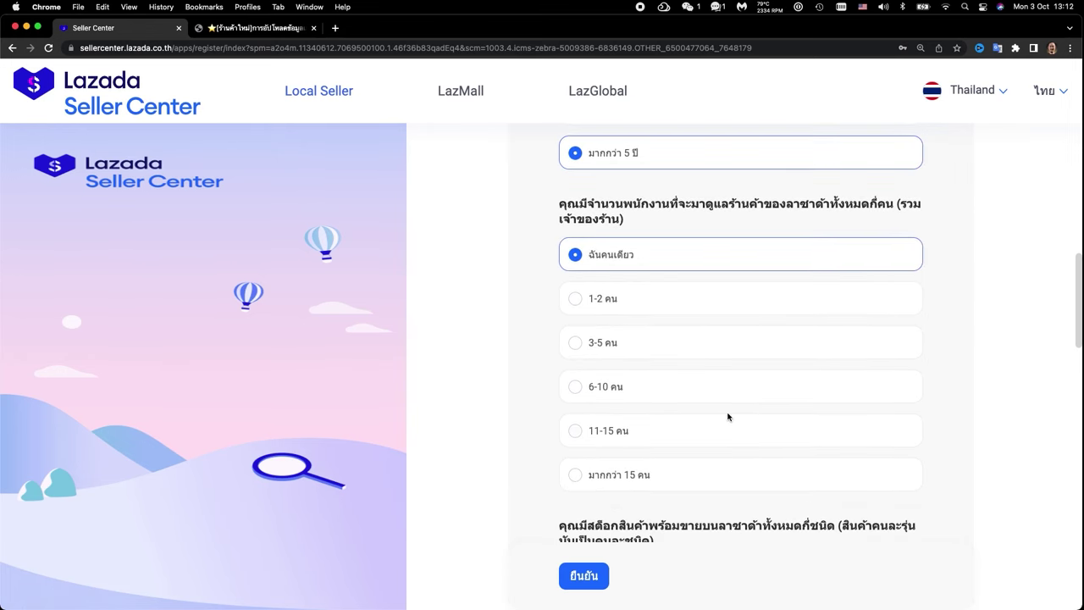
scroll(729, 416, down, 2)
scroll(772, 426, down, 2)
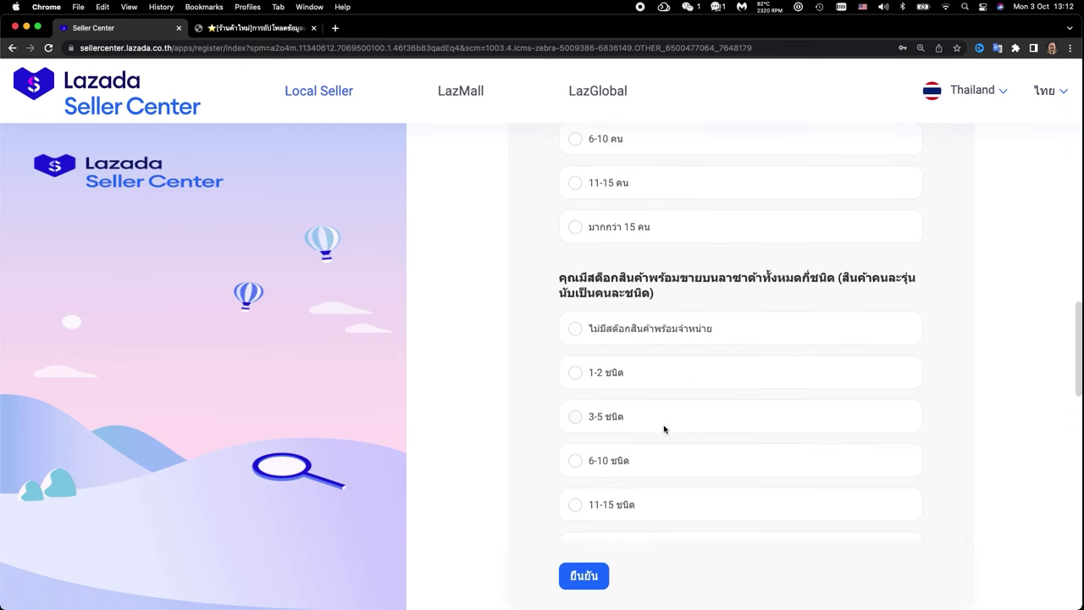
scroll(665, 429, down, 5)
scroll(574, 272, up, 1)
click(574, 271)
Step: Choose fashion, own-storefront sourcing, and help with system use and order management, then submit
scroll(573, 288, down, 5)
click(573, 305)
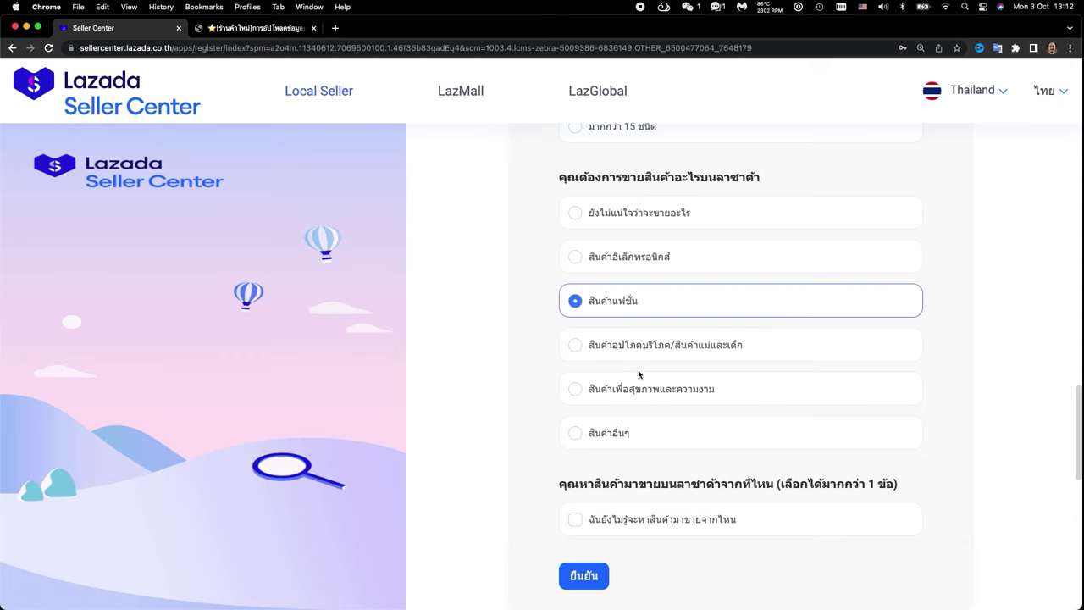
scroll(574, 356, down, 4)
click(576, 339)
scroll(698, 423, down, 7)
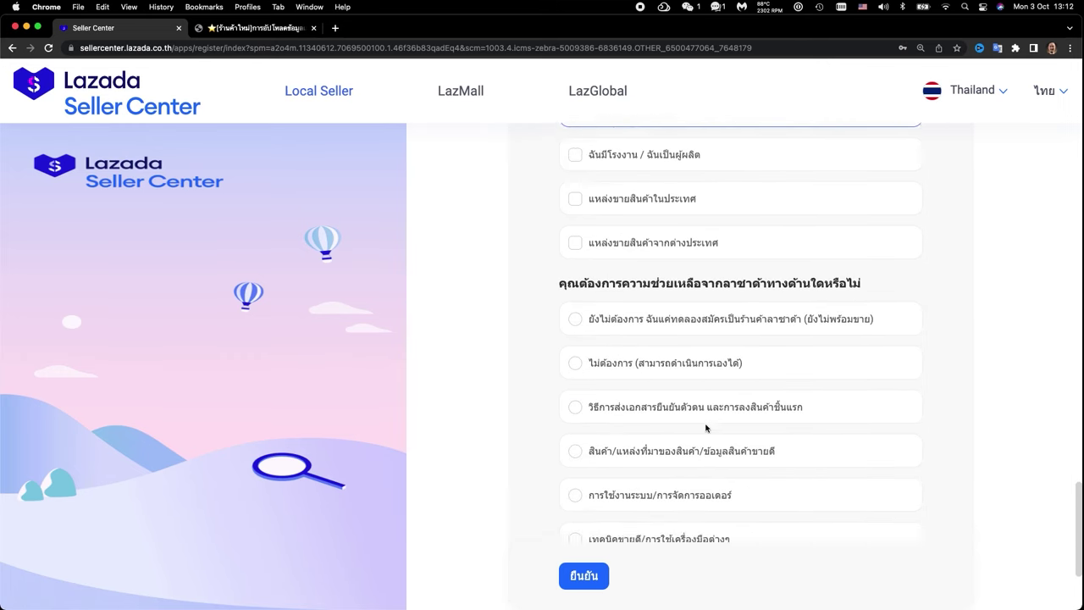
click(575, 368)
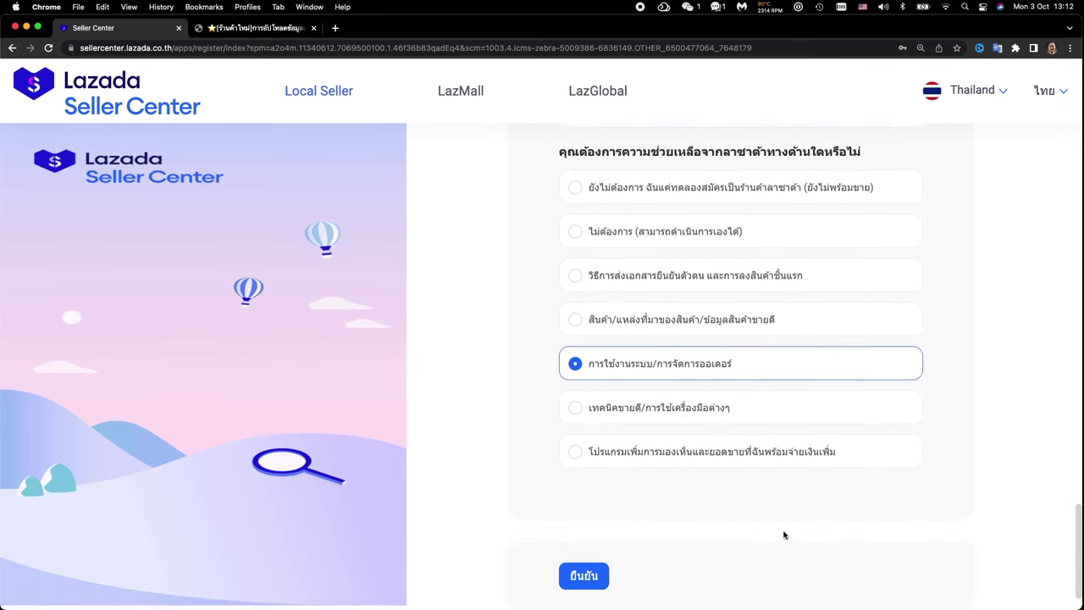
click(593, 577)
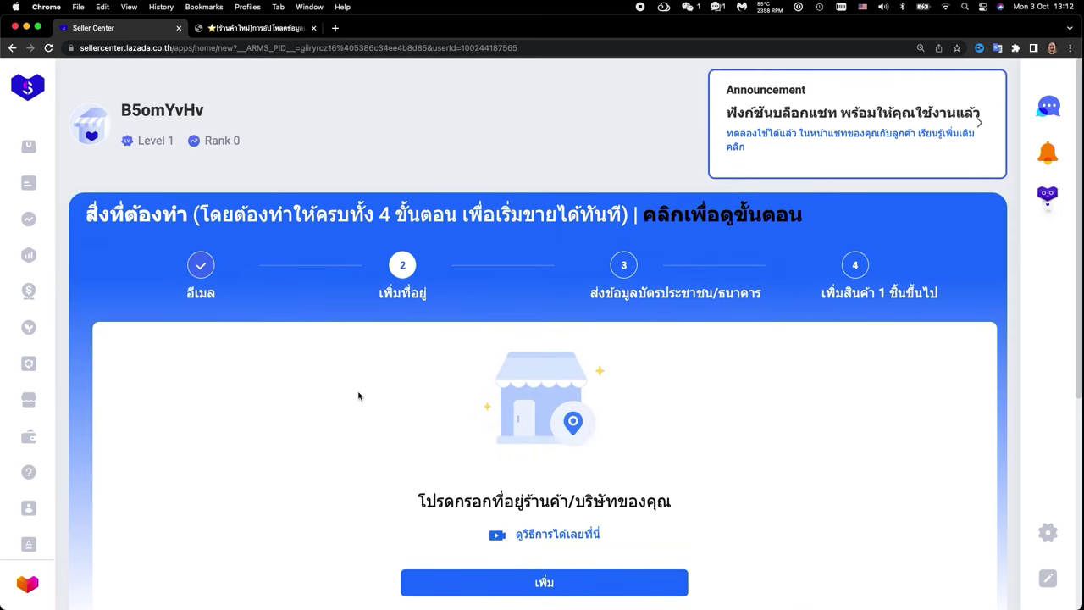
Step: Look up the Level 1 seller rank and scroll through the dashboard's to-do list
drag(178, 142, 133, 145)
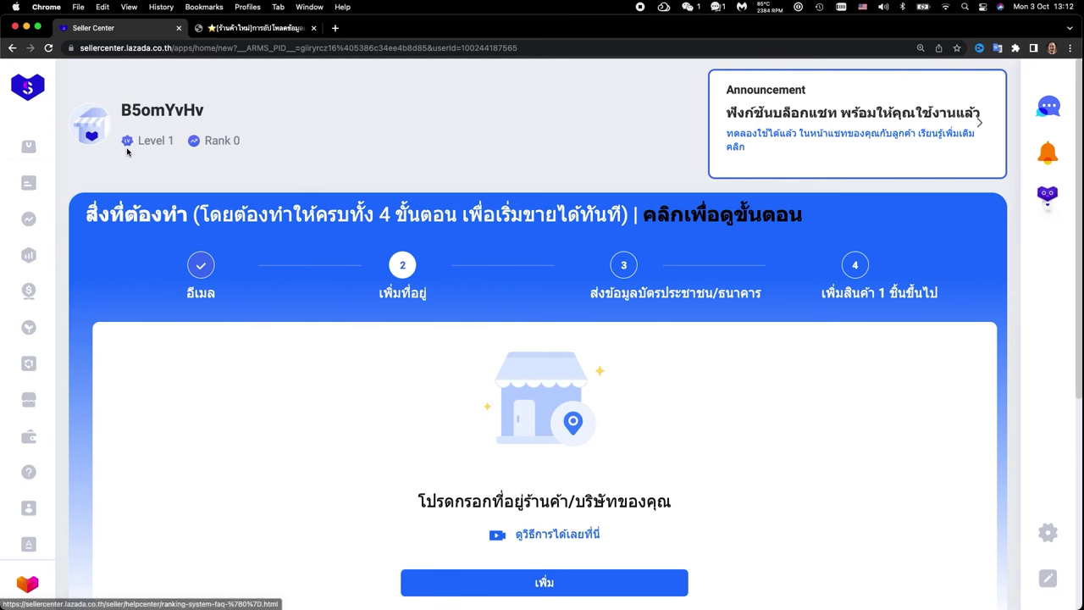
click(144, 144)
click(281, 126)
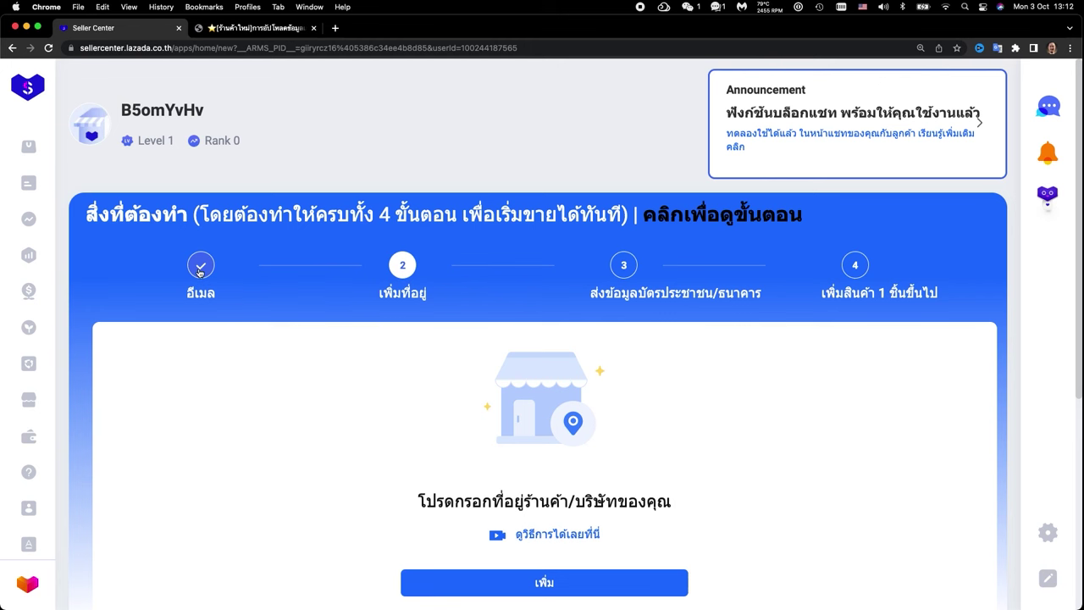
scroll(200, 271, down, 1)
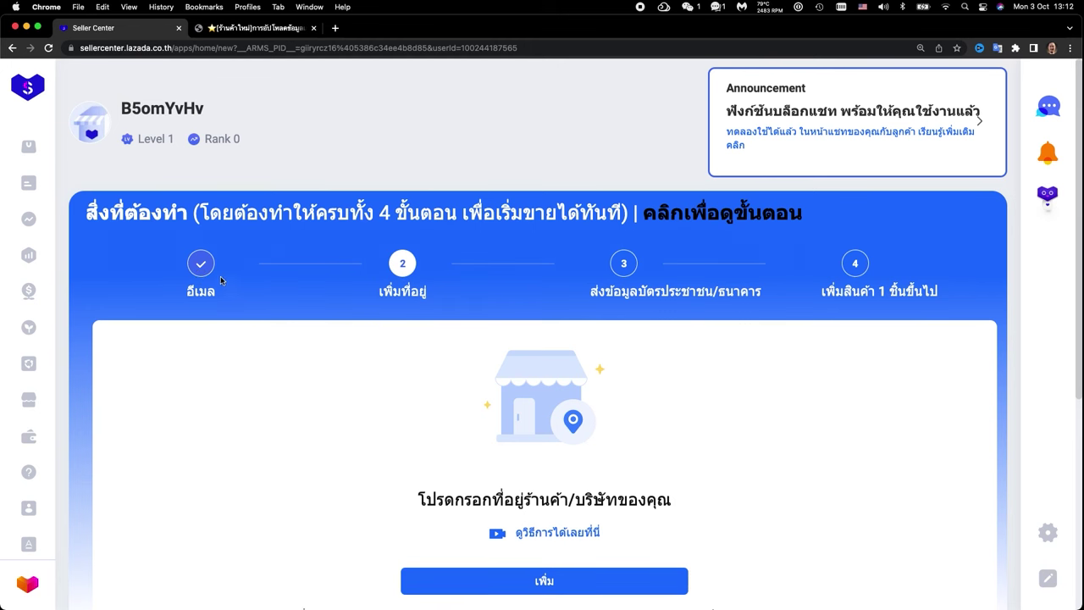
scroll(282, 306, down, 1)
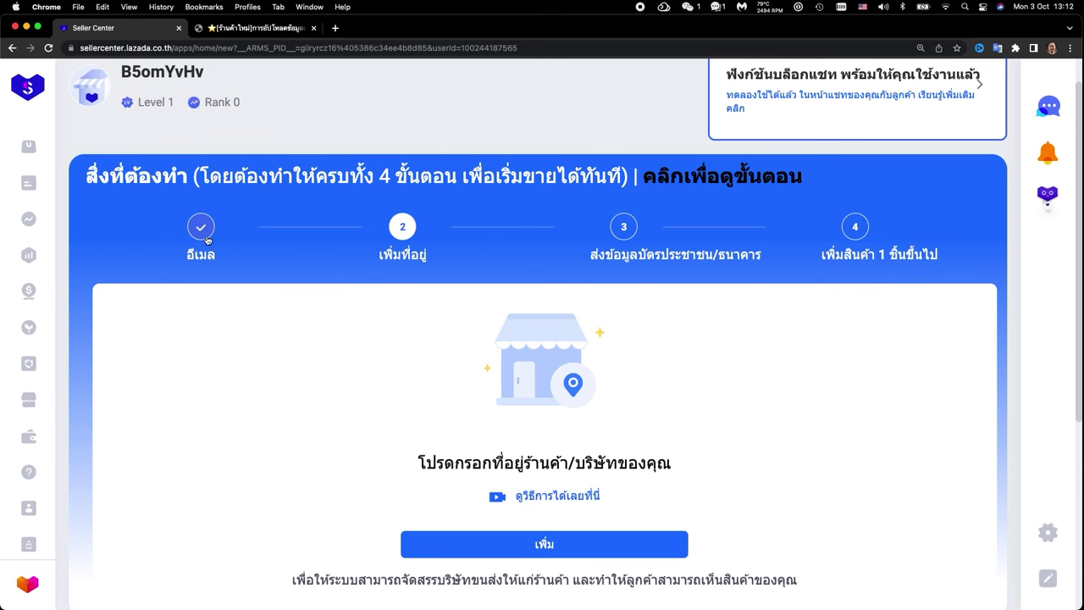
scroll(204, 232, down, 1)
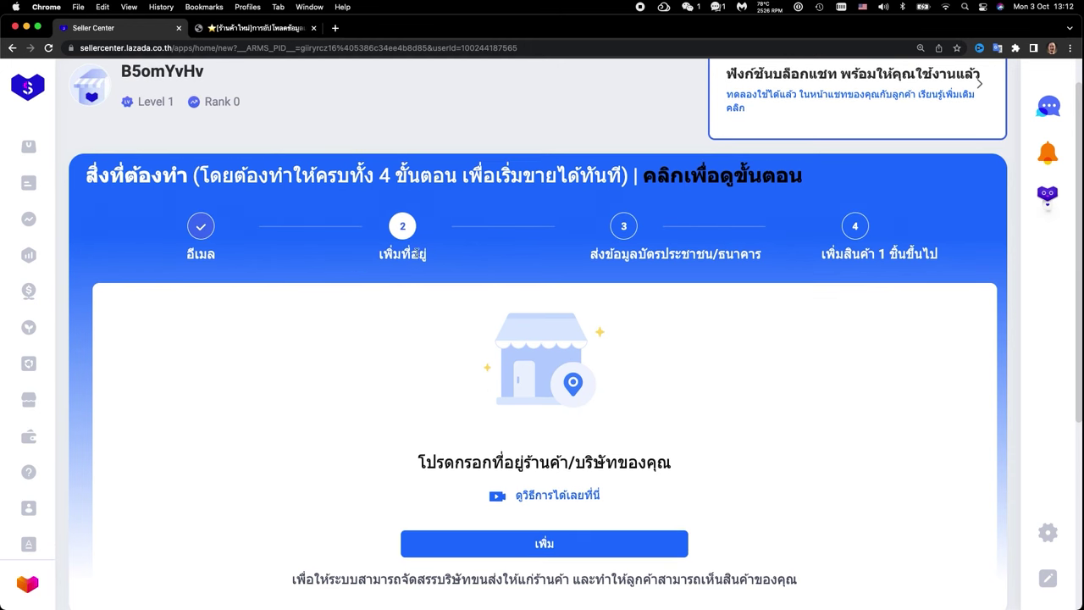
scroll(405, 245, up, 1)
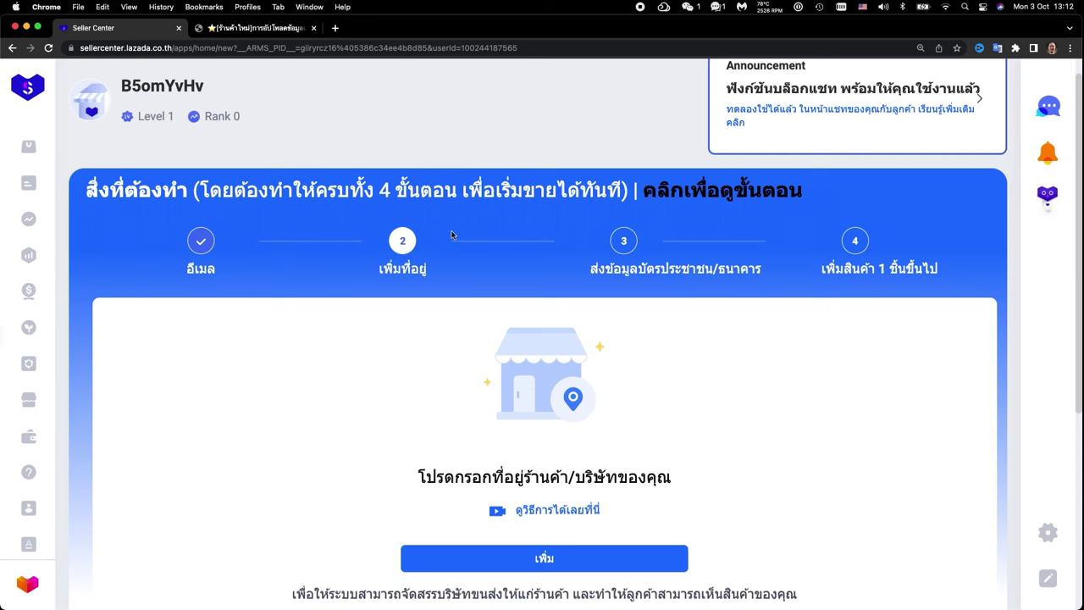
Step: Review the step-3 ID card and step-4 add-product to-do labels
drag(652, 270, 588, 272)
click(593, 270)
click(727, 285)
click(692, 269)
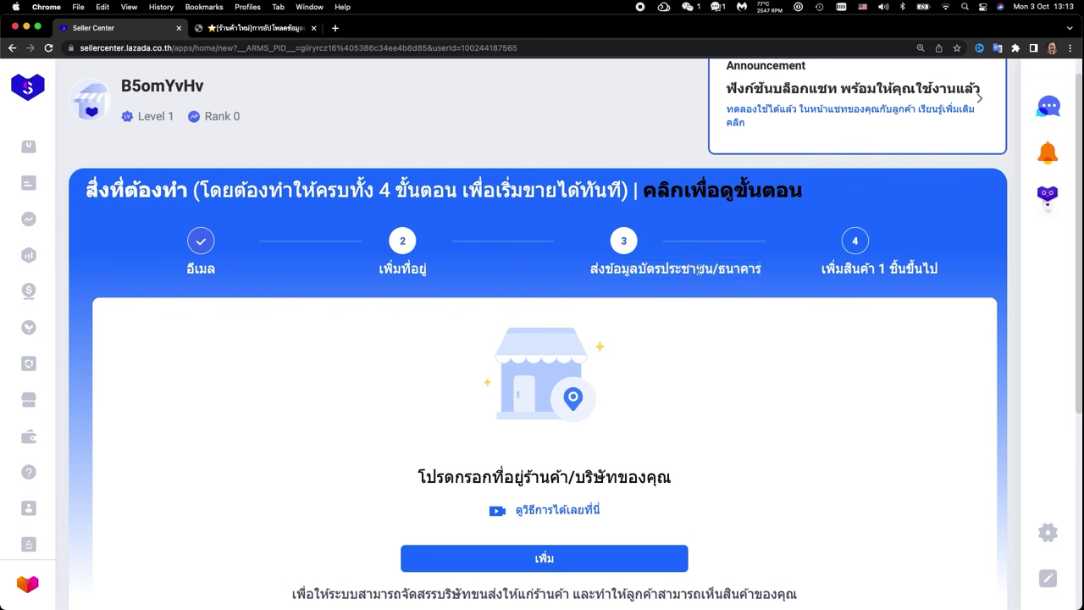
drag(822, 270, 937, 270)
click(944, 271)
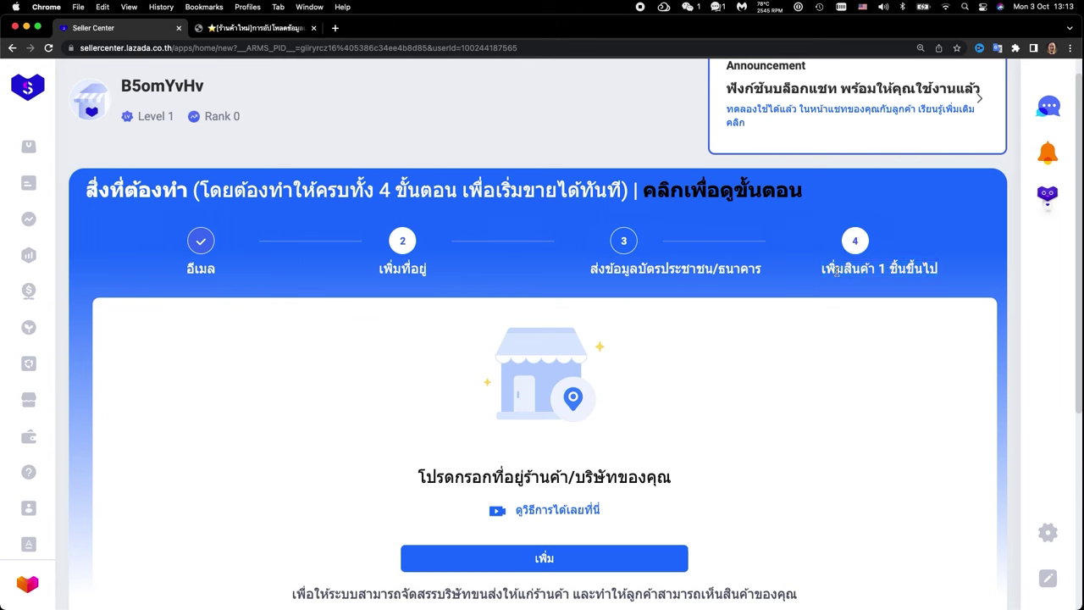
Step: Read the shop-address request and start adding the shop or company address with เพิ่ม
scroll(390, 336, down, 2)
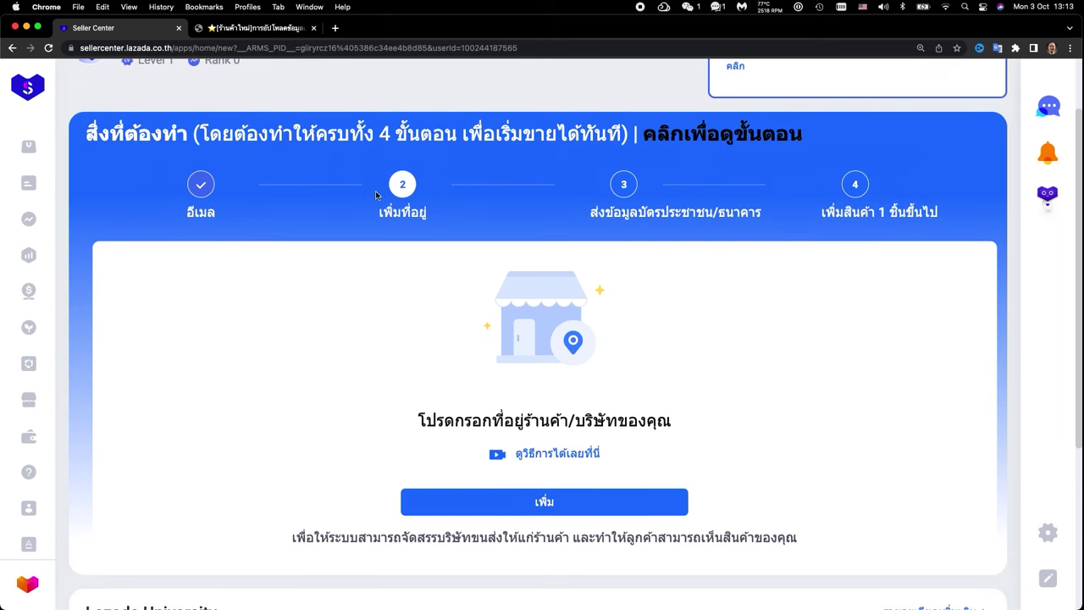
scroll(310, 397, down, 1)
click(412, 397)
drag(413, 397, 702, 390)
click(738, 396)
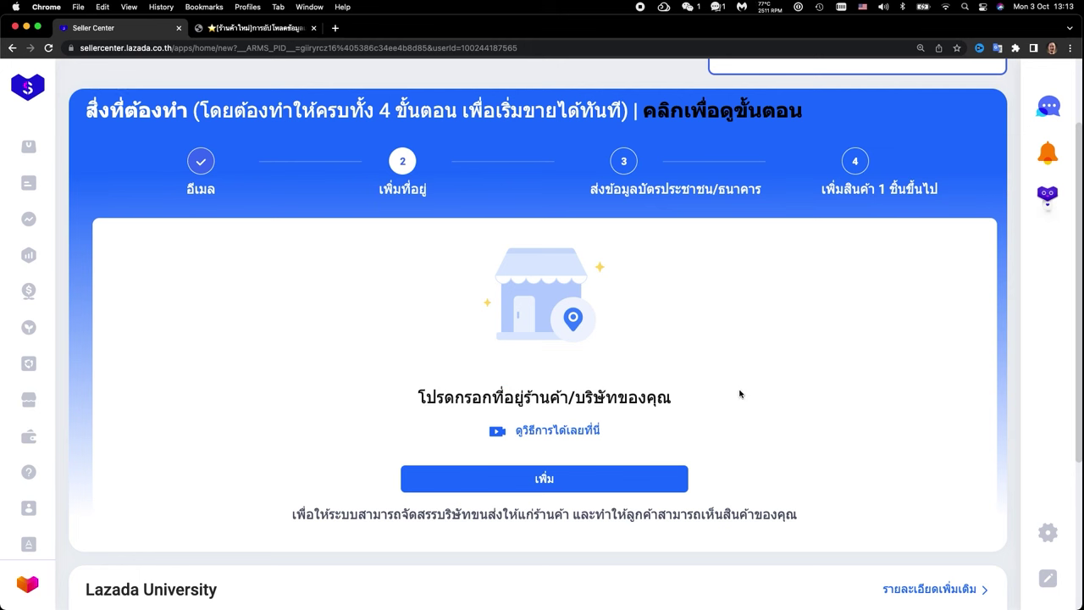
scroll(685, 453, up, 1)
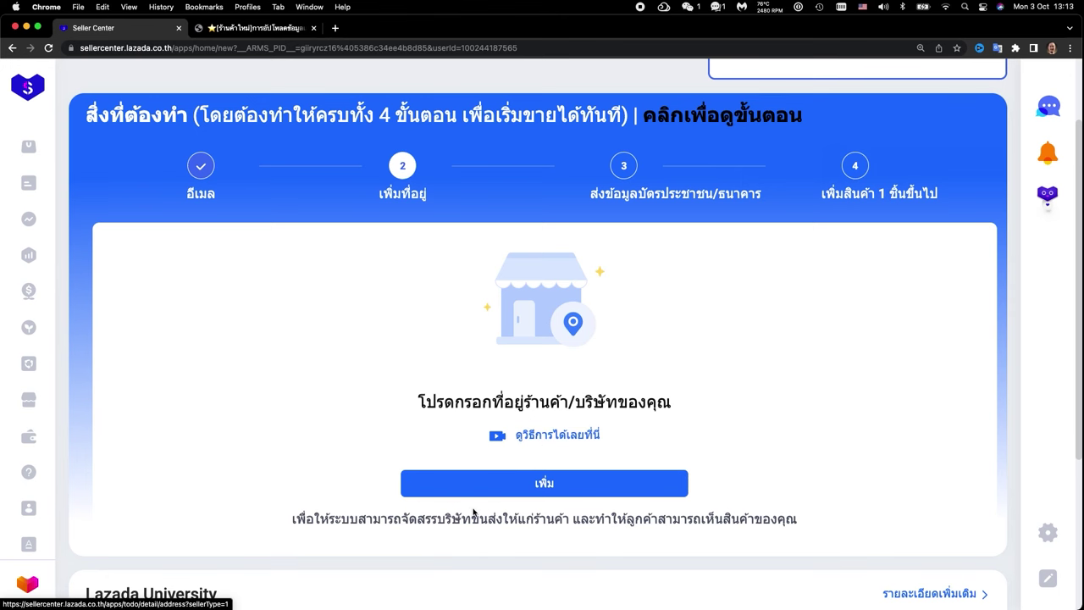
click(576, 492)
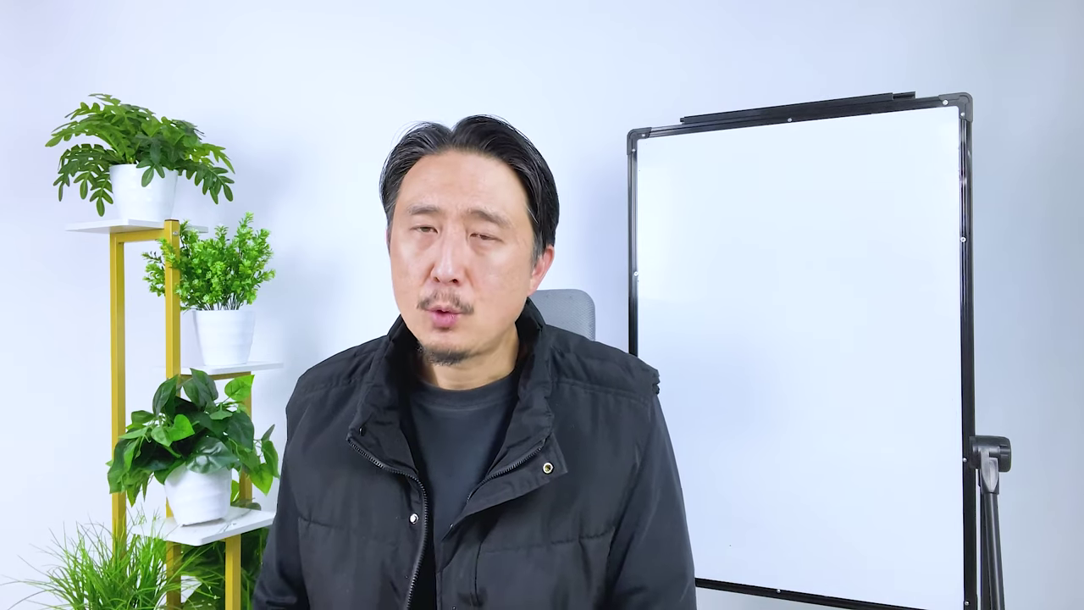
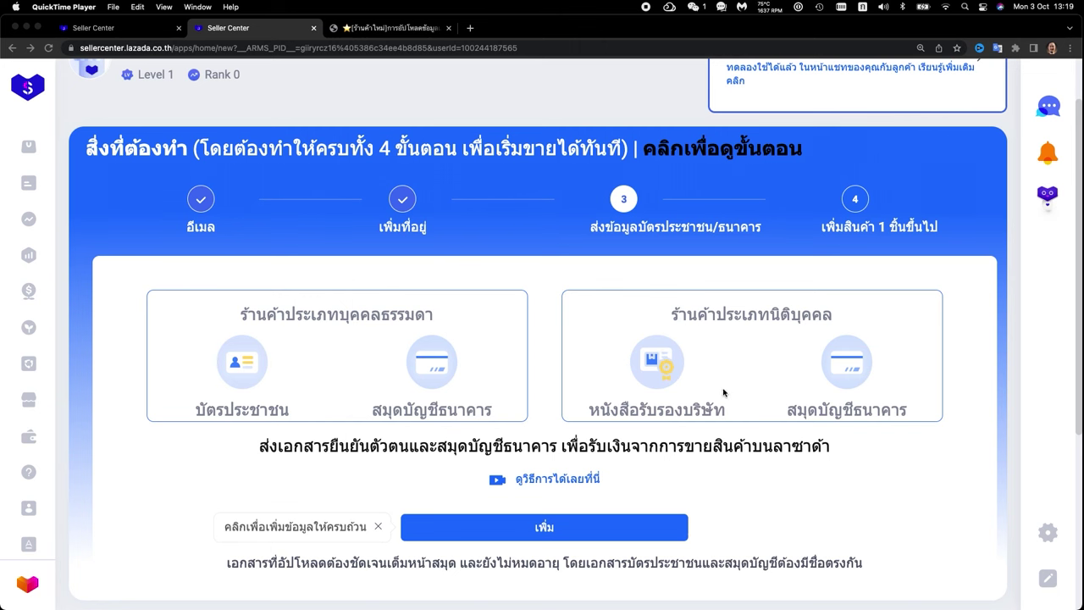
Step: Dismiss the missing-information reminder and read the note about clear, unexpired documents
scroll(702, 455, down, 1)
click(378, 495)
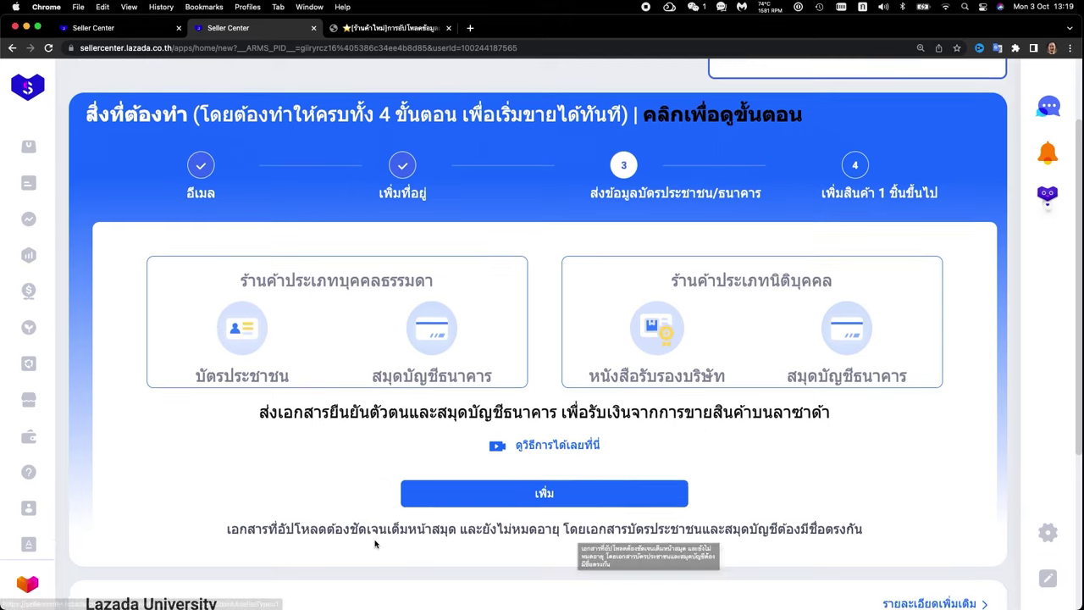
drag(222, 529, 448, 528)
scroll(448, 528, down, 1)
scroll(448, 525, up, 1)
click(458, 523)
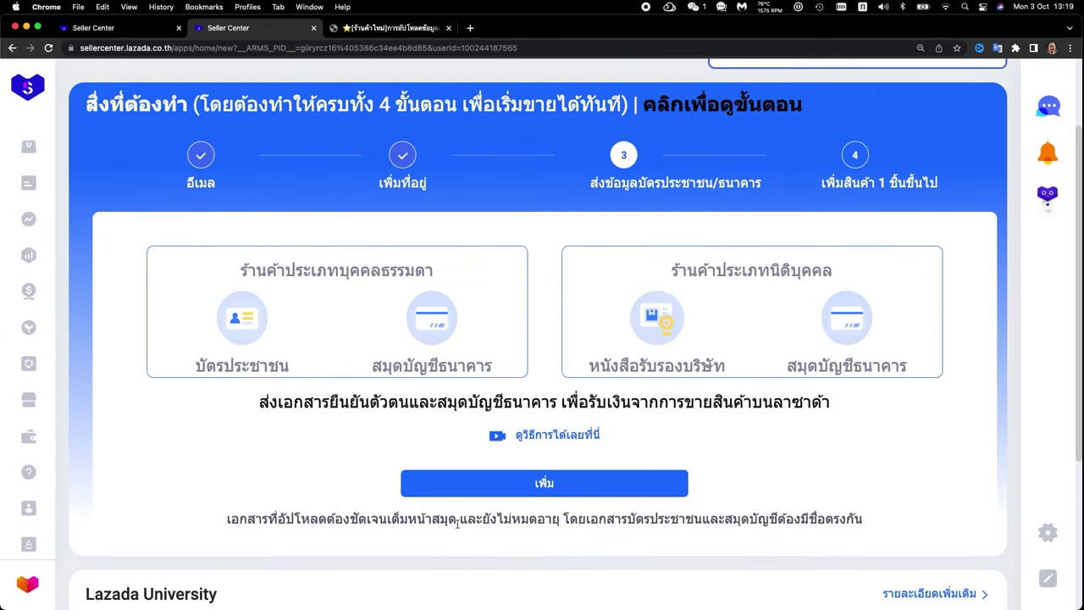
drag(564, 523, 460, 523)
click(494, 526)
Step: Review the rule that ID and bank account names must match, then open the bank verification page
drag(563, 518, 859, 521)
scroll(832, 518, up, 1)
click(796, 515)
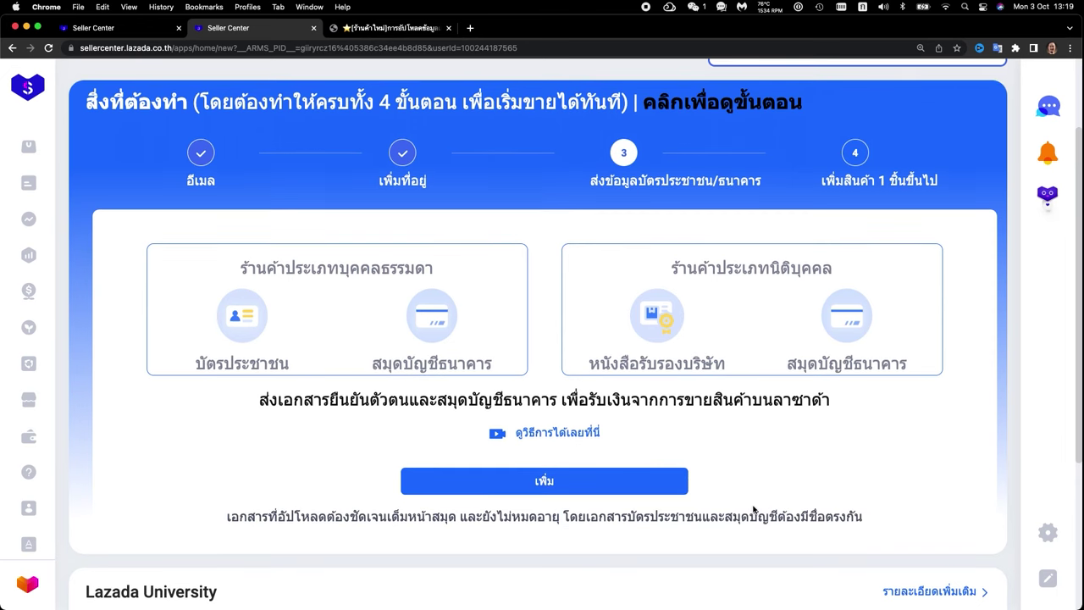
click(559, 487)
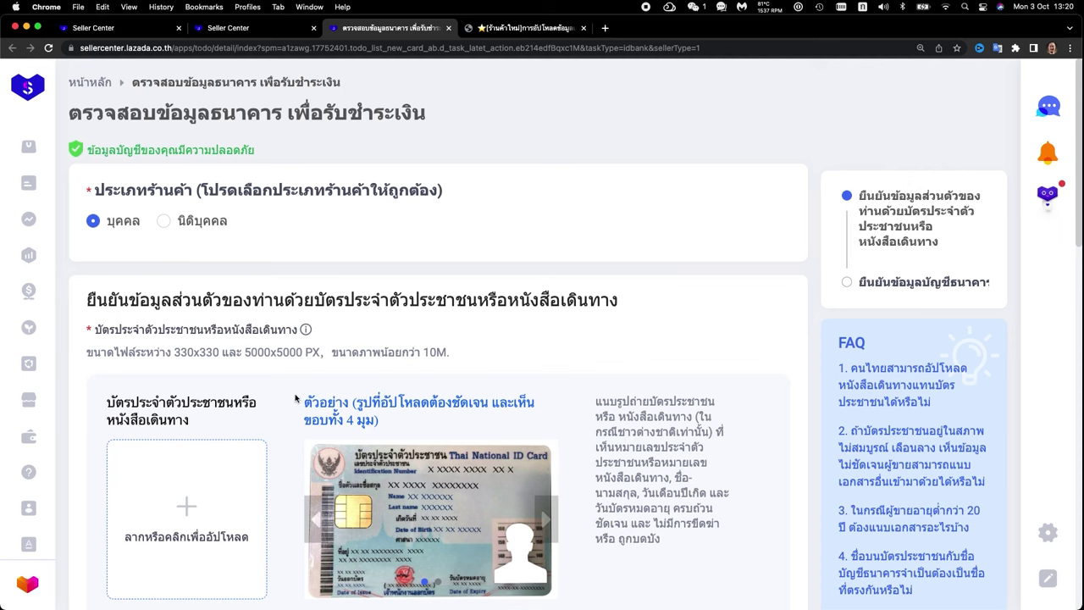
scroll(604, 482, down, 3)
scroll(632, 502, down, 1)
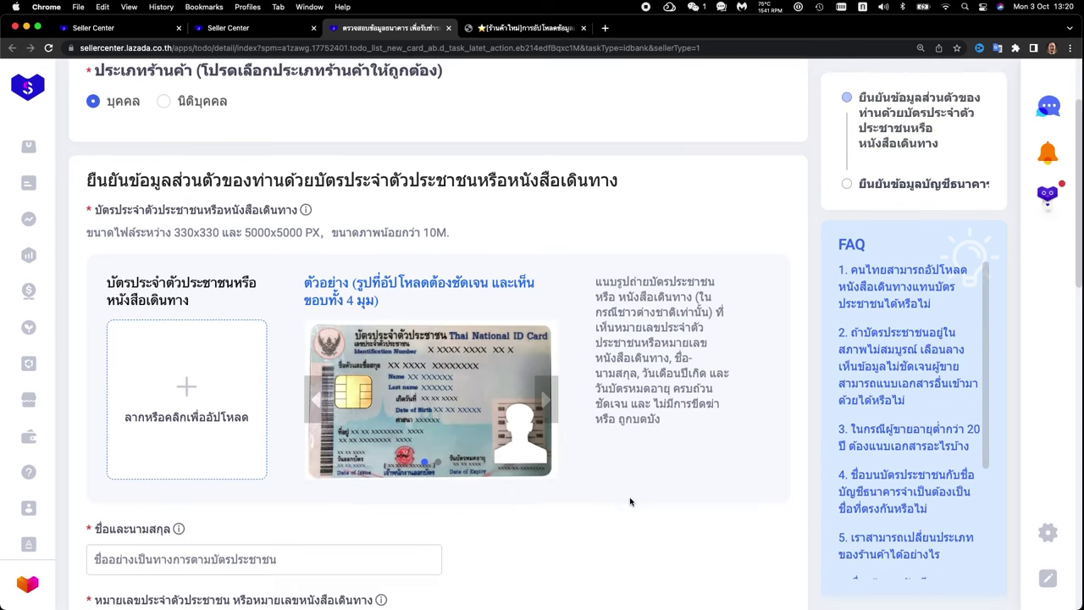
scroll(624, 504, up, 1)
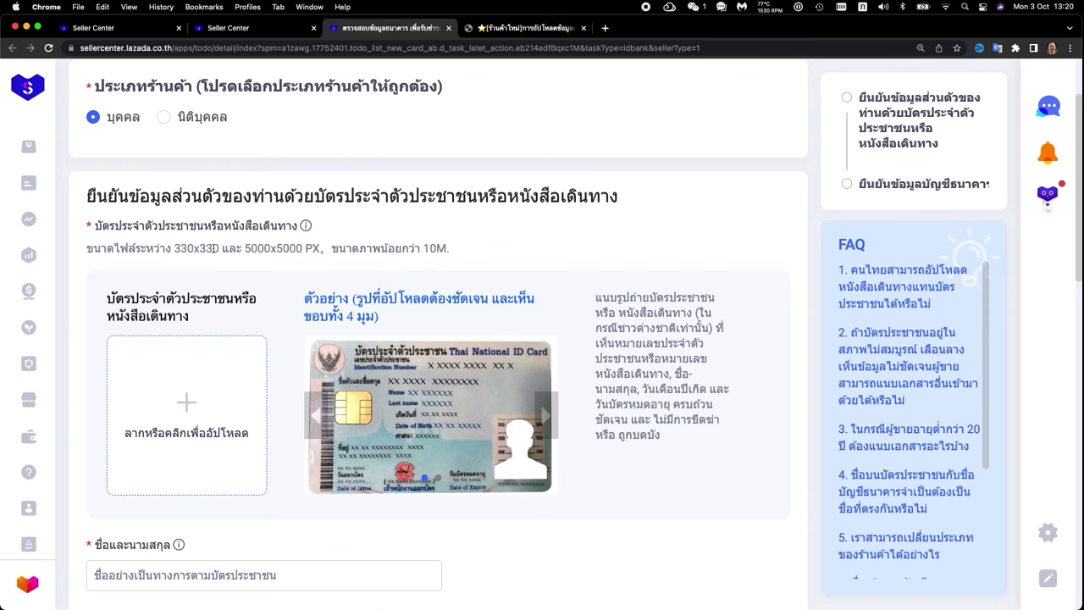
mouse_move(295, 230)
drag(455, 246, 330, 247)
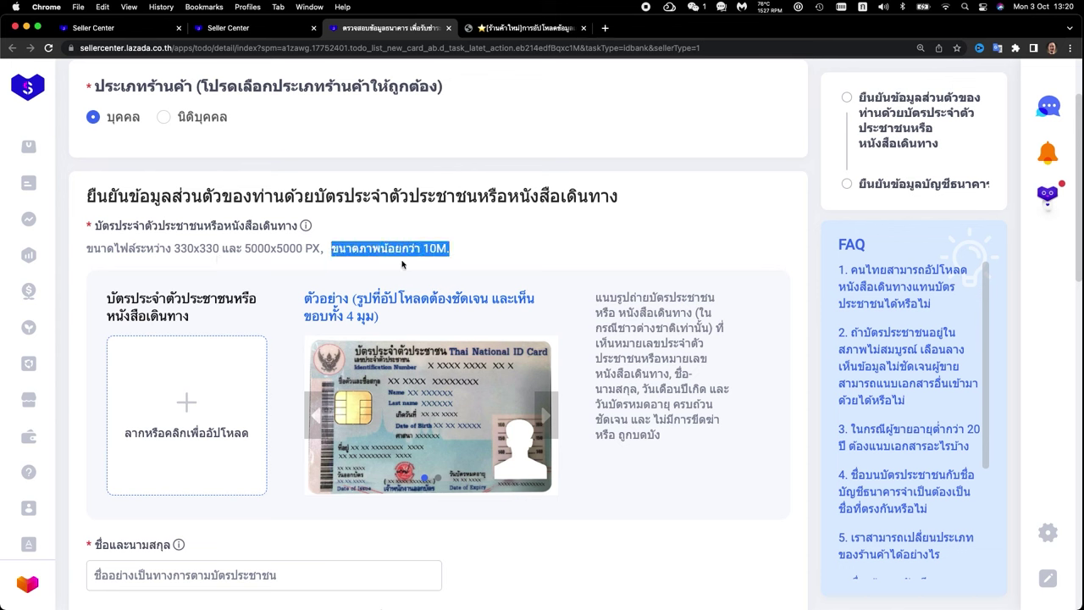
click(515, 260)
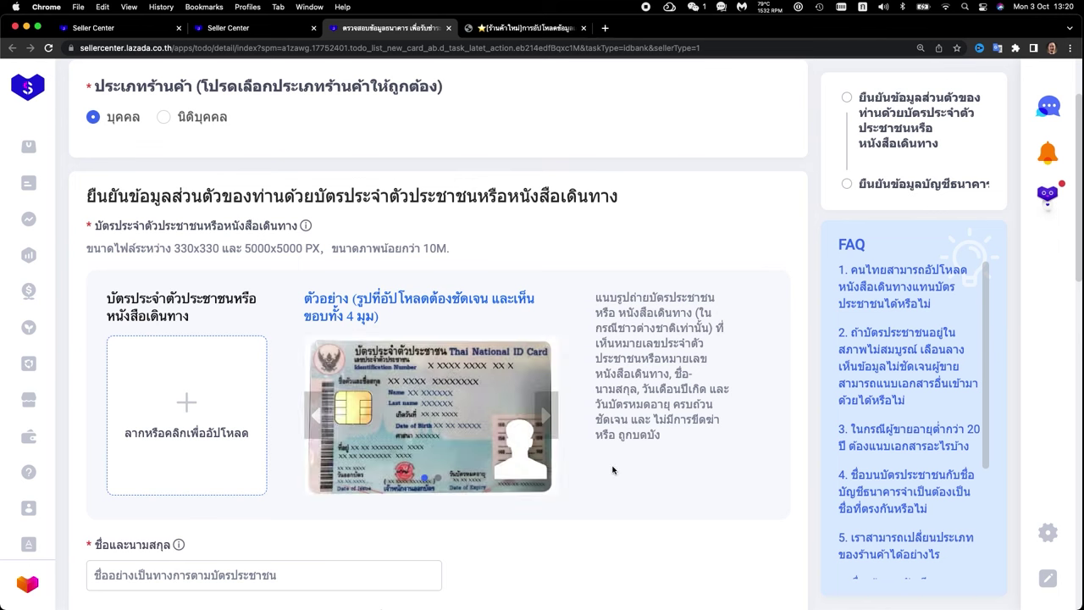
drag(596, 296, 657, 471)
click(656, 469)
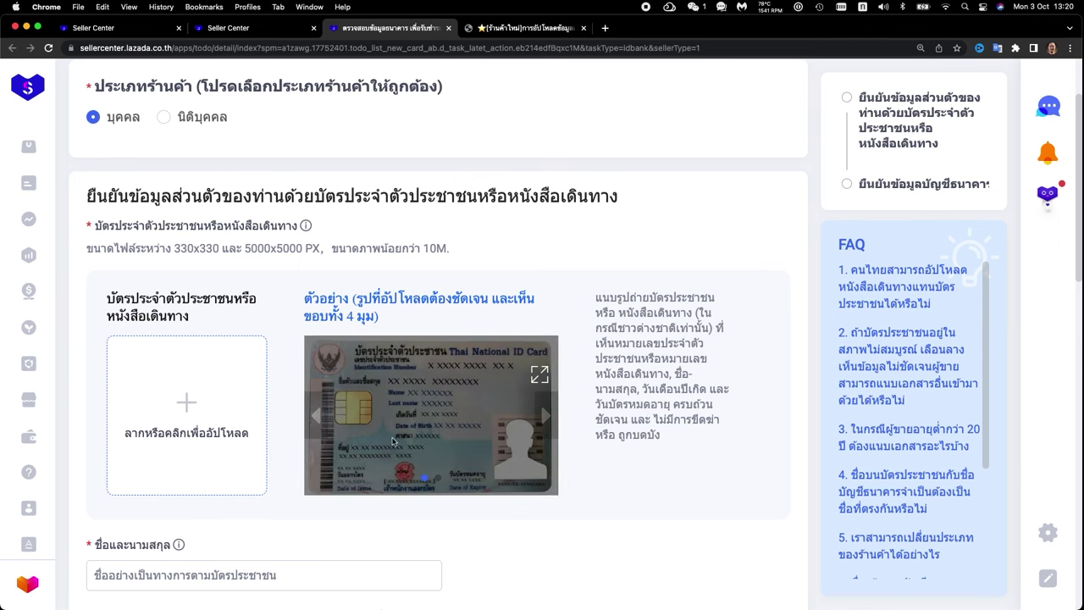
click(543, 414)
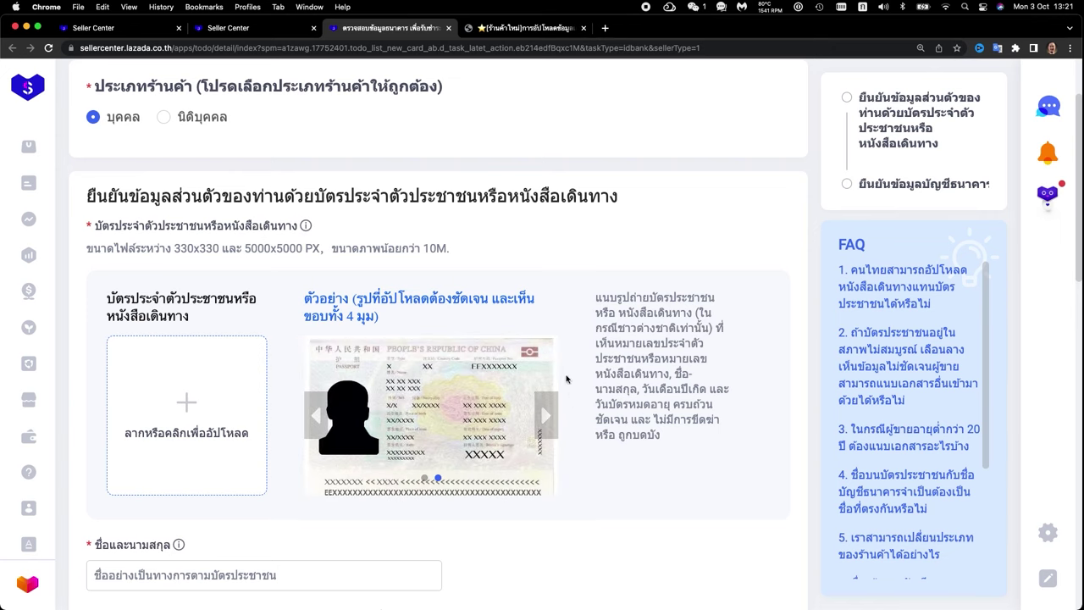
mouse_move(350, 425)
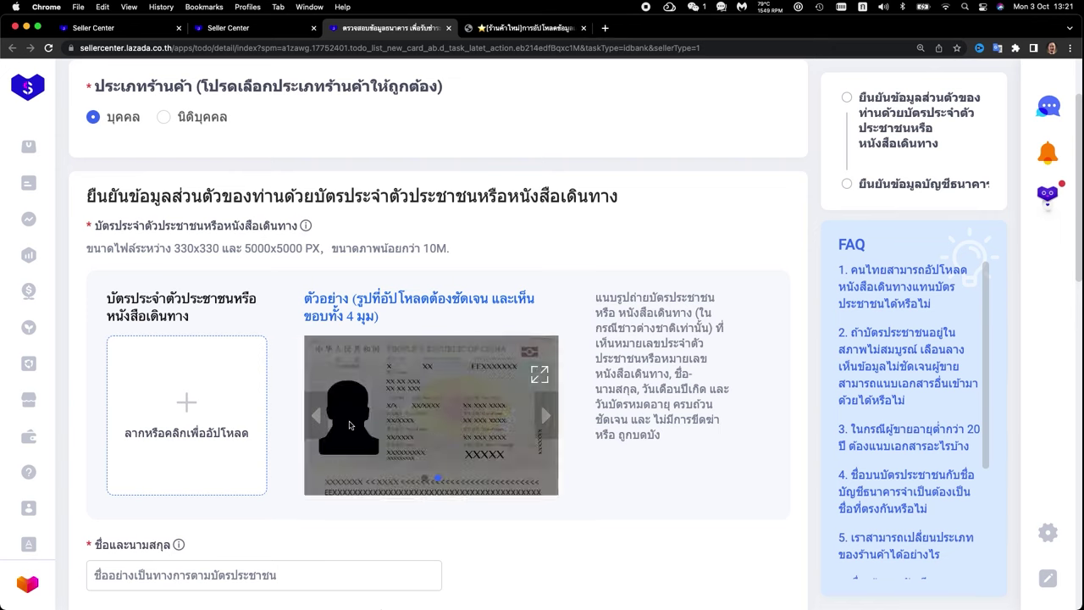
click(316, 415)
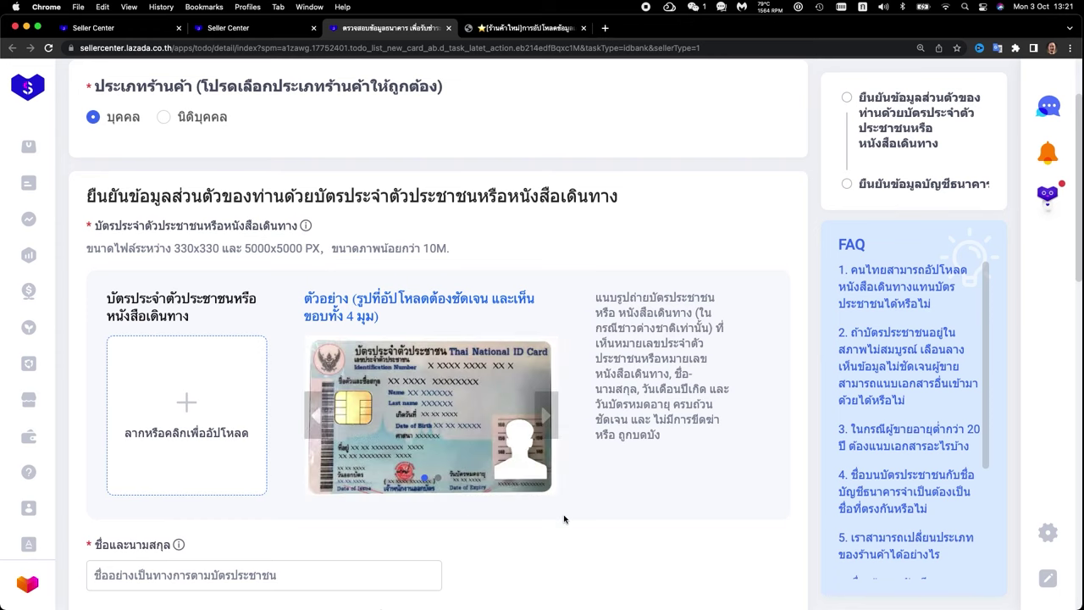
scroll(565, 518, down, 3)
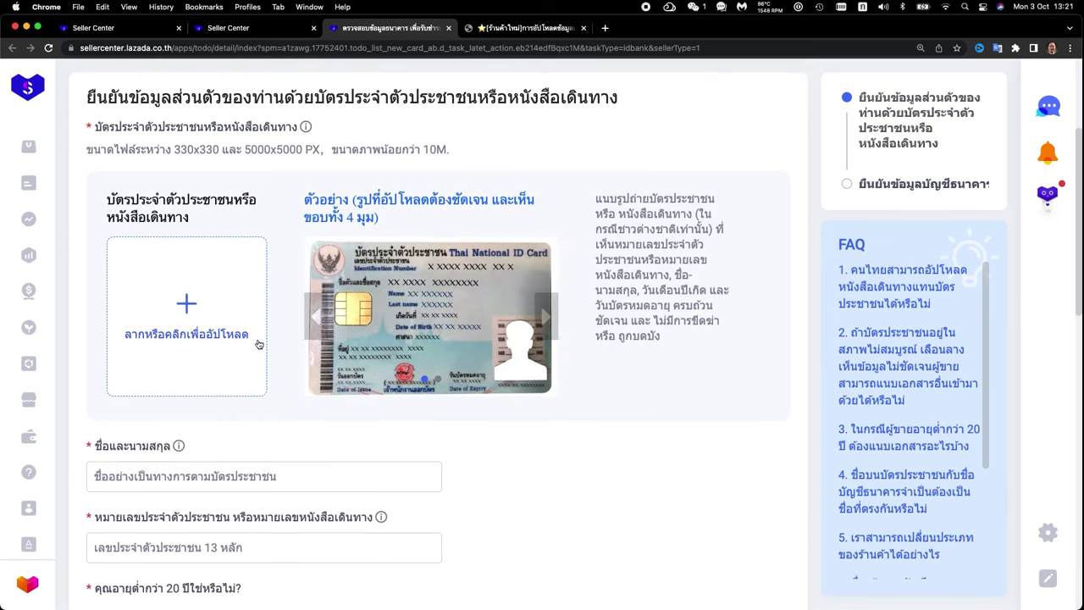
scroll(168, 206, up, 1)
drag(174, 188, 200, 188)
drag(304, 190, 244, 190)
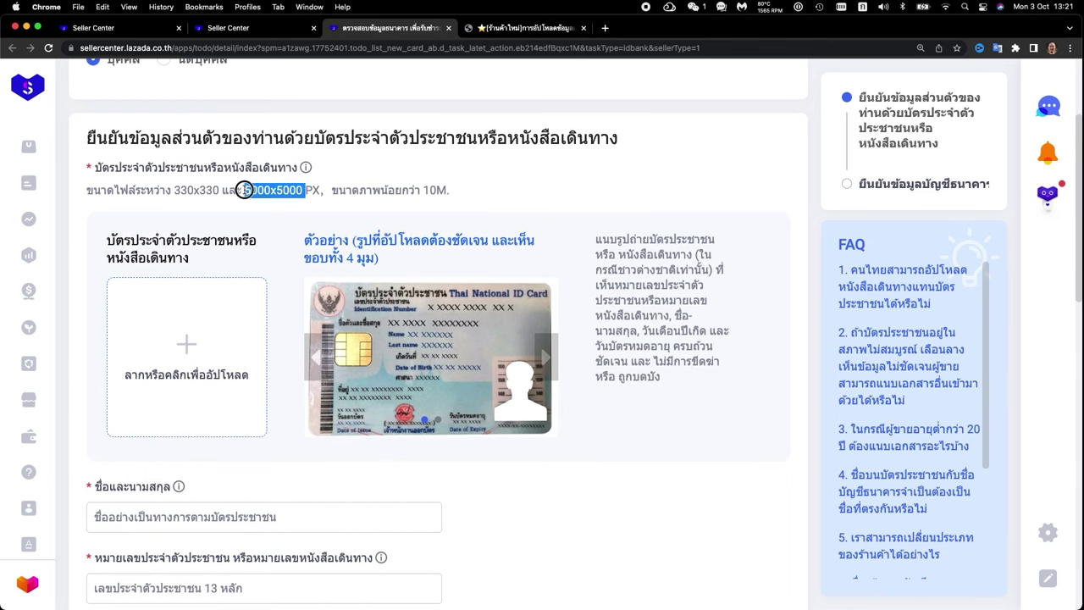
drag(454, 191, 332, 190)
click(424, 192)
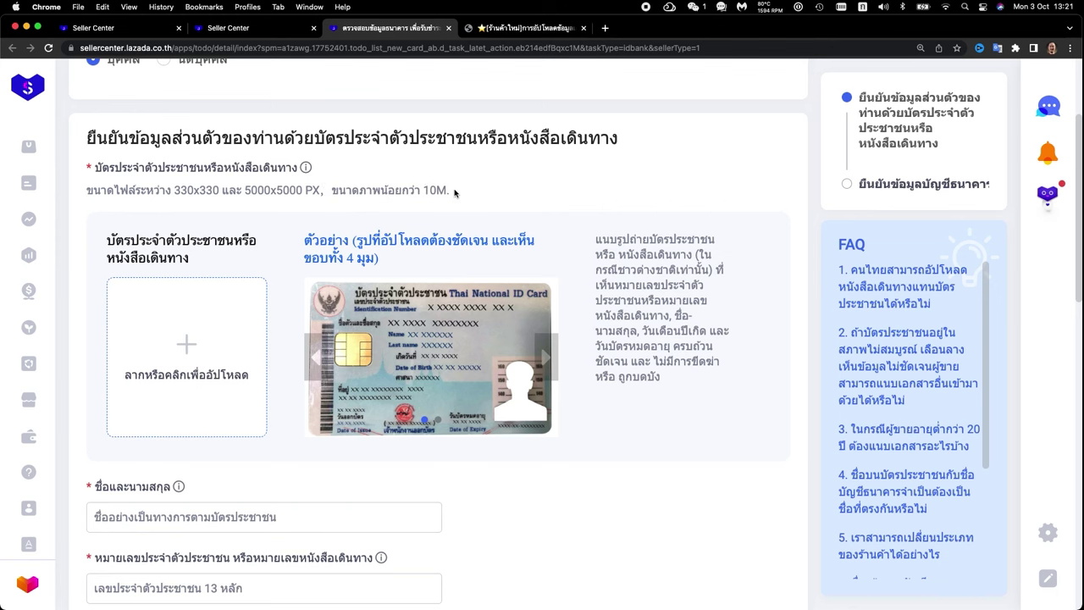
scroll(554, 499, up, 1)
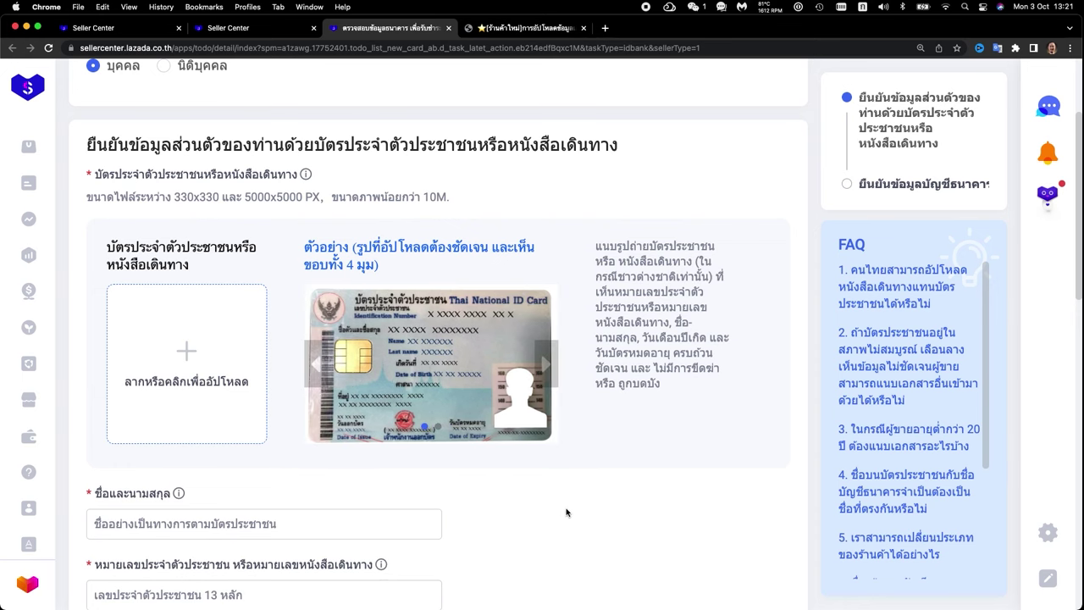
scroll(556, 524, down, 3)
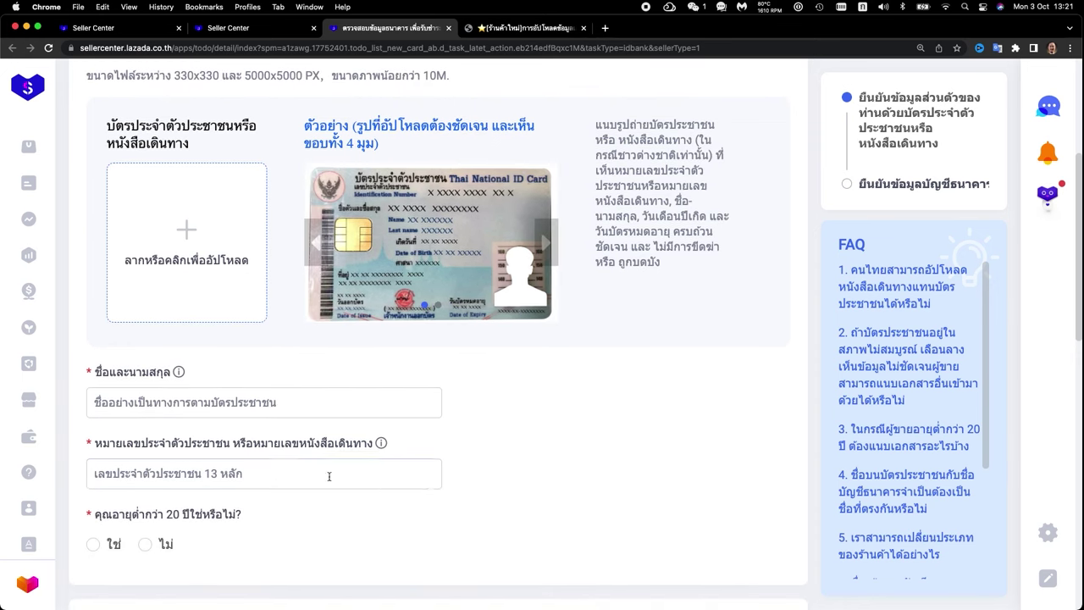
scroll(322, 473, down, 2)
scroll(323, 473, up, 1)
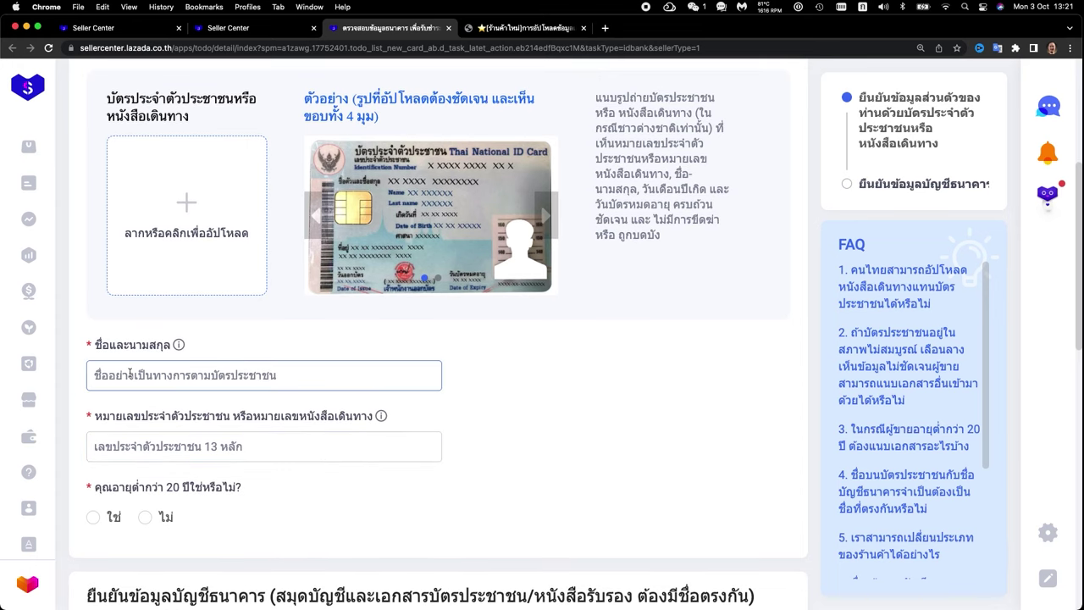
scroll(134, 373, down, 1)
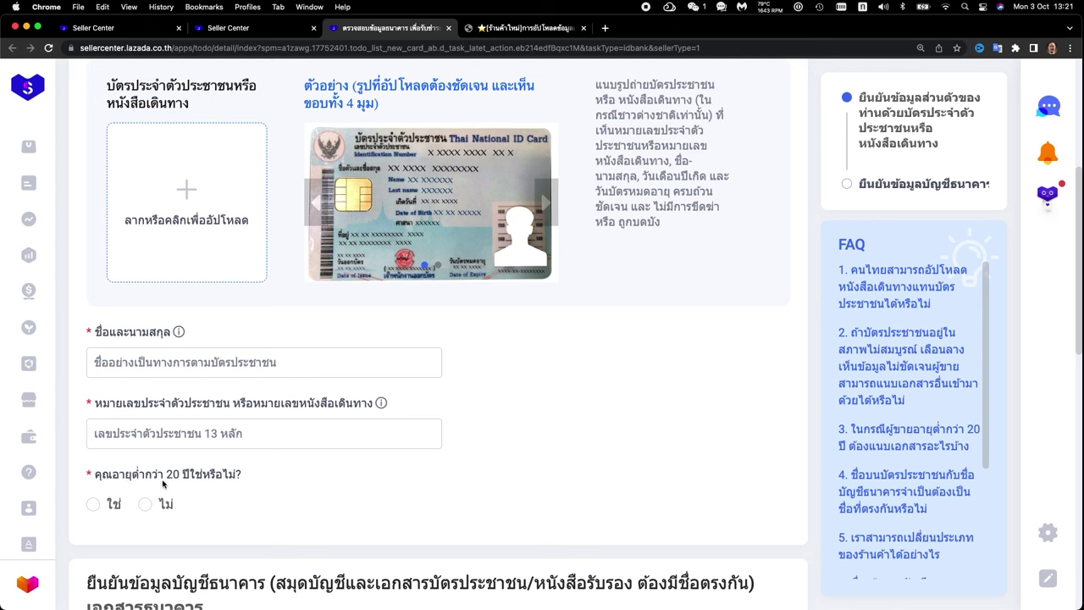
Step: Answer yes to being under 20 and download the guardian consent form via 'คลิกเพื่อดาวน์โหลดแบบฟอร์ม'
click(95, 507)
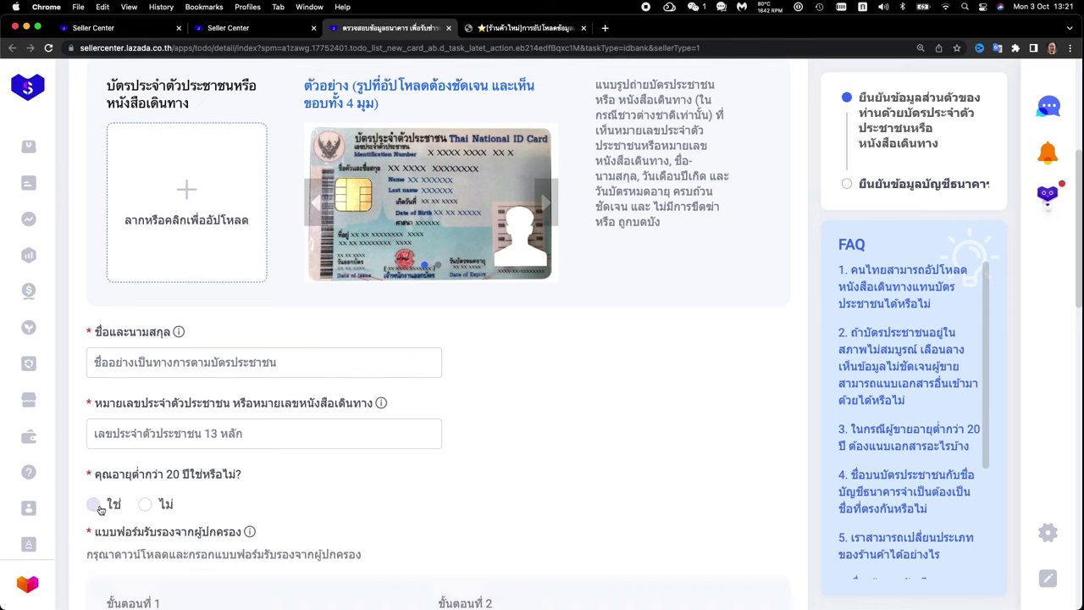
scroll(240, 502, down, 2)
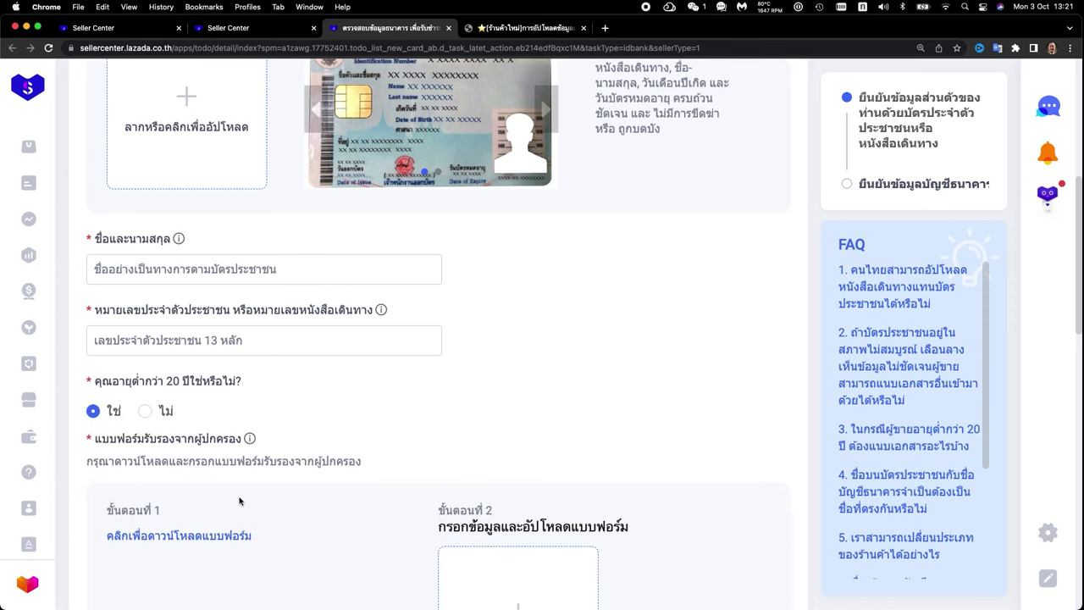
scroll(144, 462, down, 2)
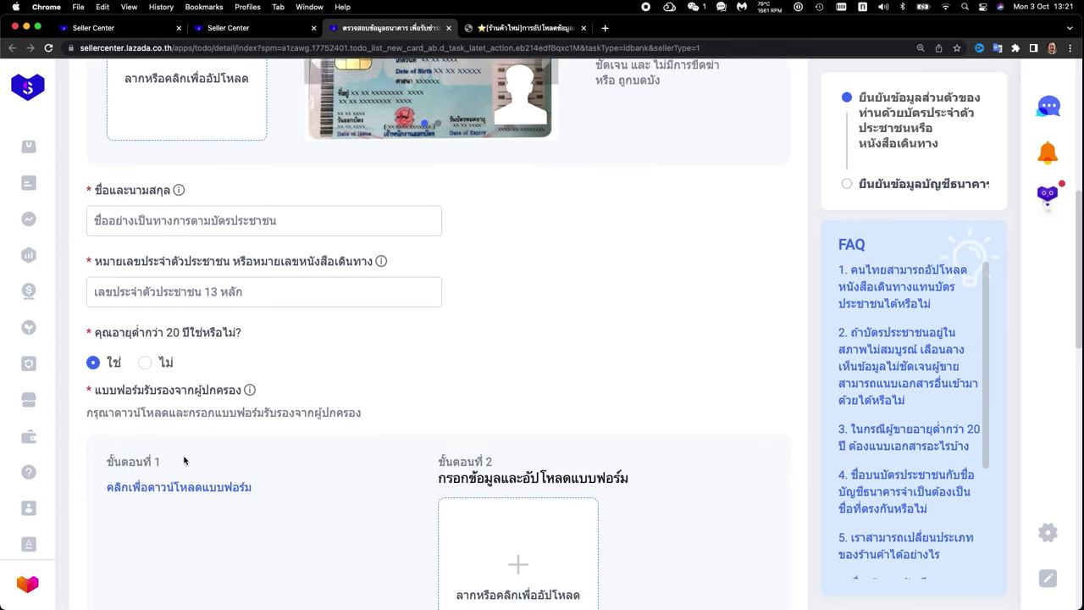
scroll(361, 491, down, 2)
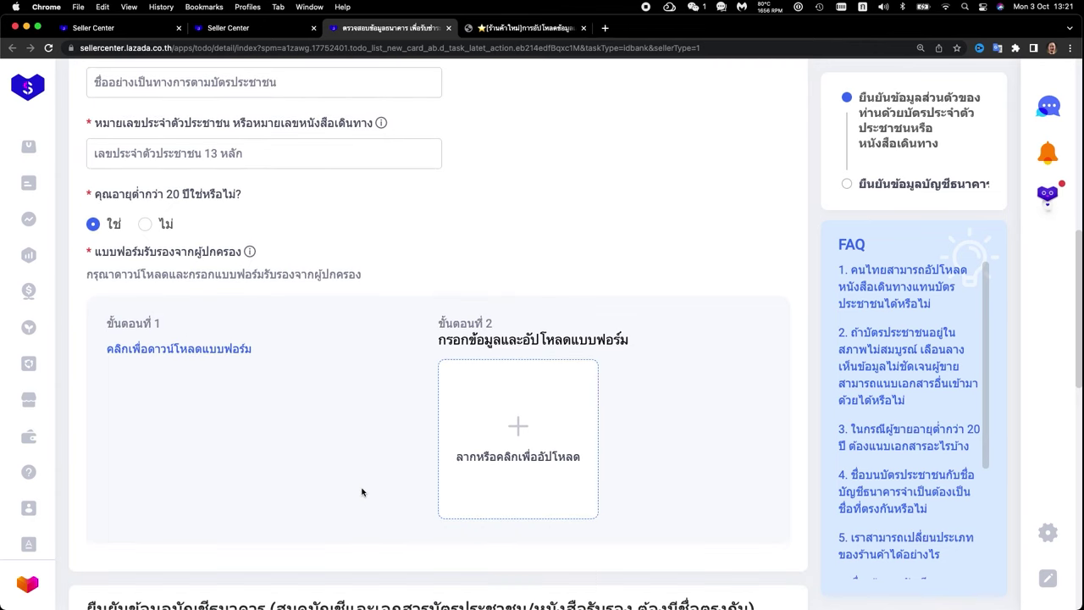
drag(366, 307, 135, 338)
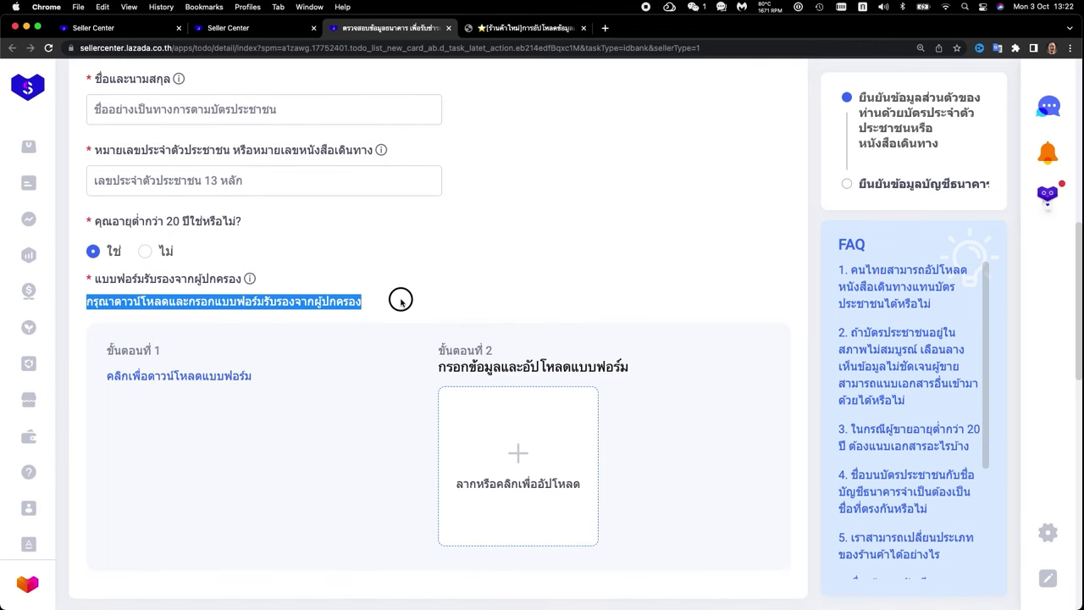
click(399, 298)
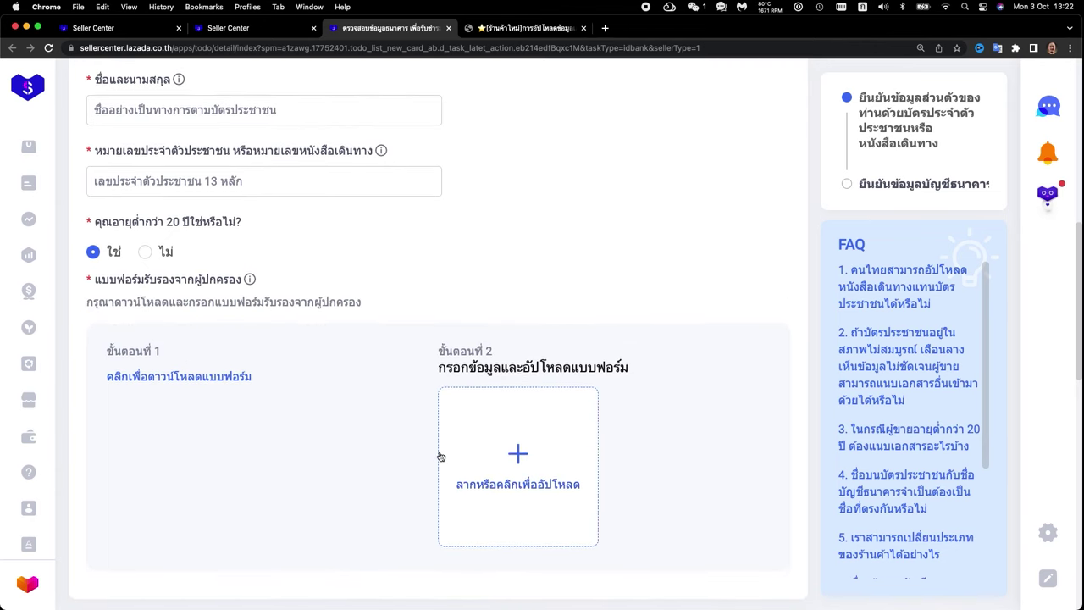
click(236, 378)
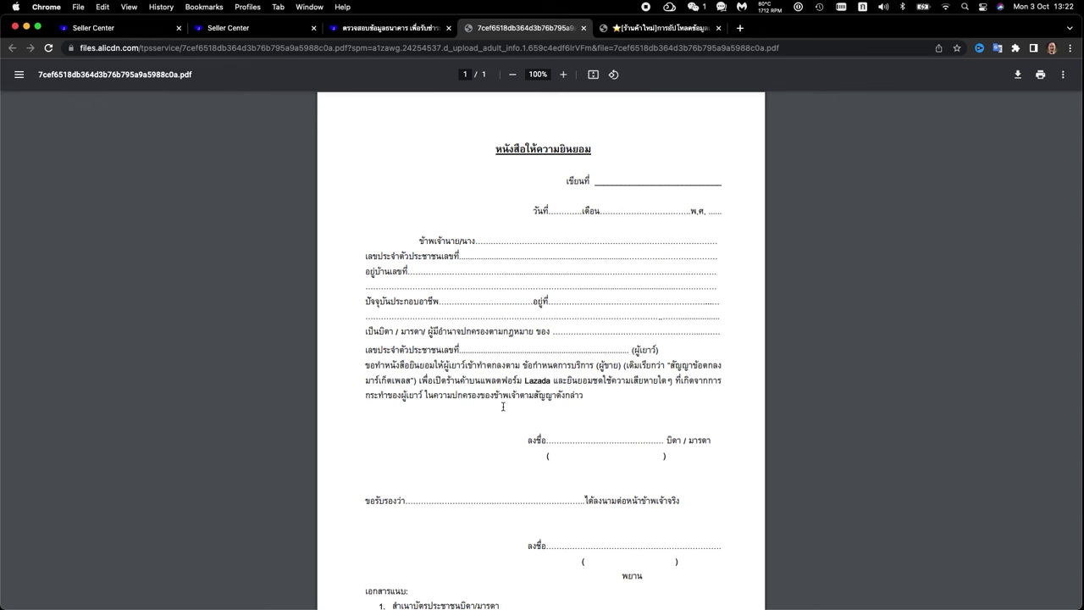
Step: Review the consent letter's list of required attachments in the PDF
scroll(439, 387, down, 3)
drag(394, 486, 470, 535)
click(467, 506)
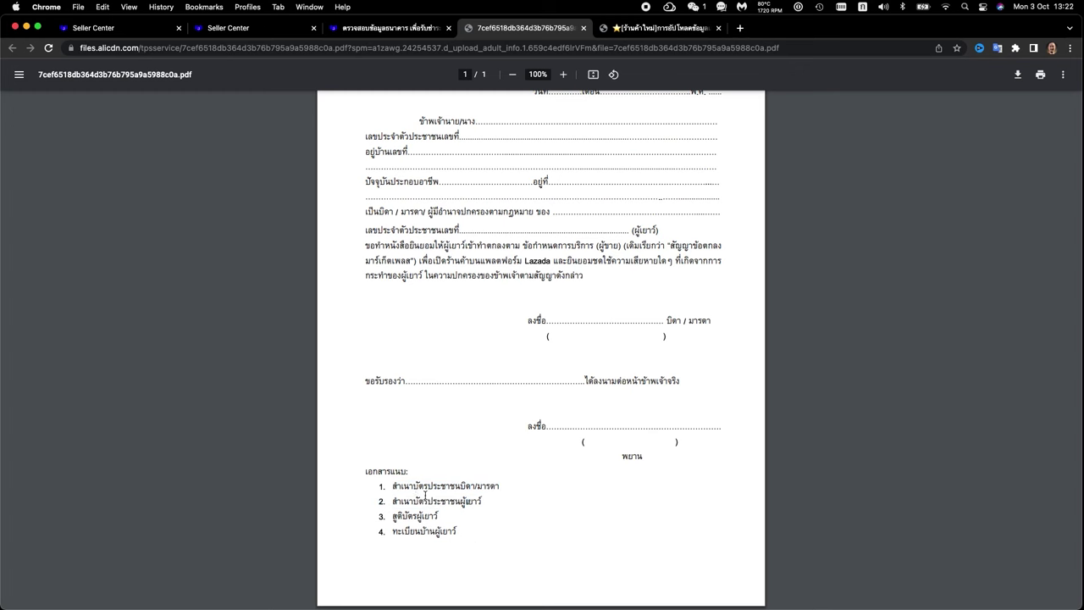
drag(394, 487, 484, 525)
click(484, 551)
Step: Switch between the PDF and the bank verification form, ending on the Seller Center tab
click(391, 29)
click(515, 33)
scroll(479, 386, up, 2)
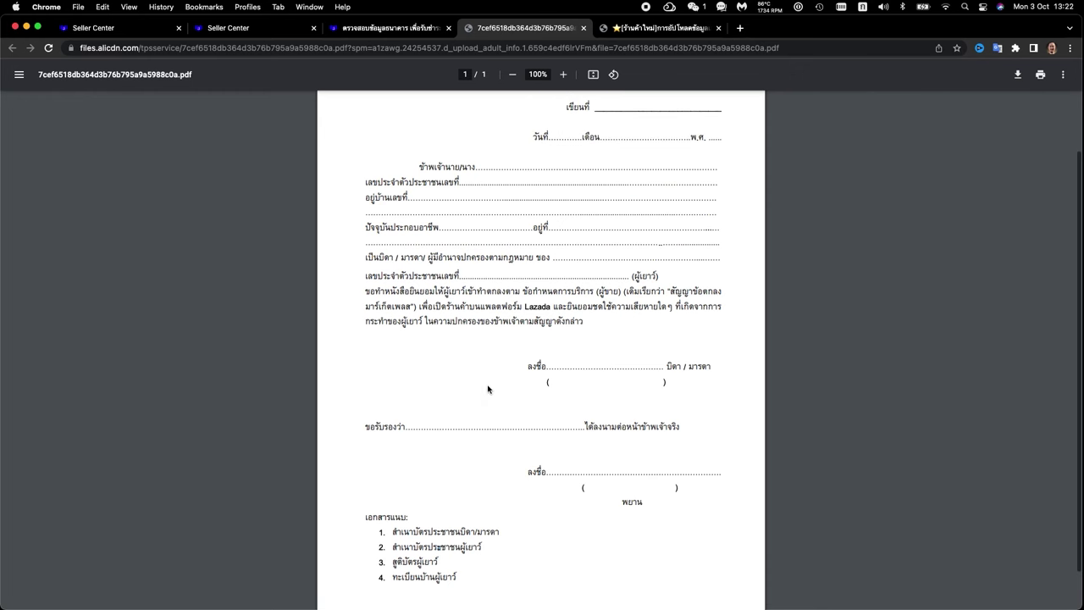
click(367, 28)
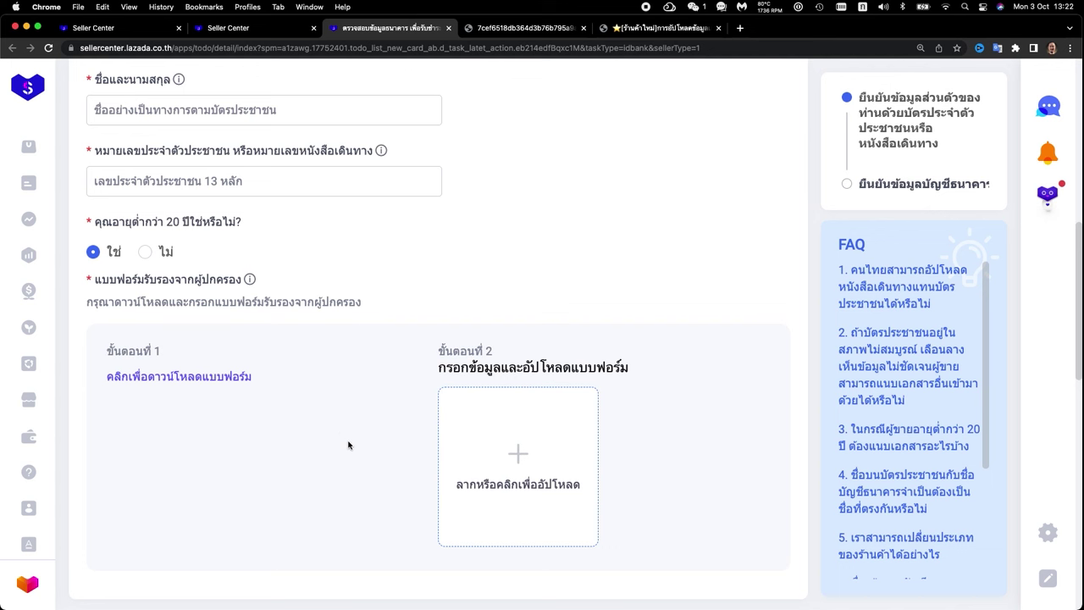
Step: Answer 'ไม่' (no) to the under-20 question and look over the revealed bank-account section
mouse_move(246, 281)
click(145, 252)
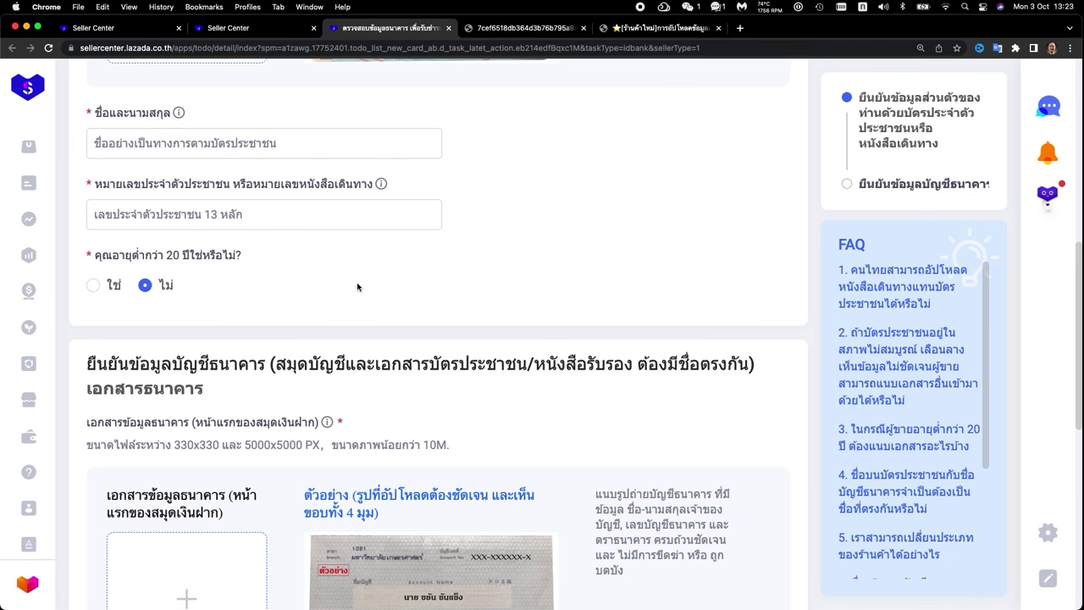
scroll(373, 307, up, 1)
scroll(411, 343, down, 3)
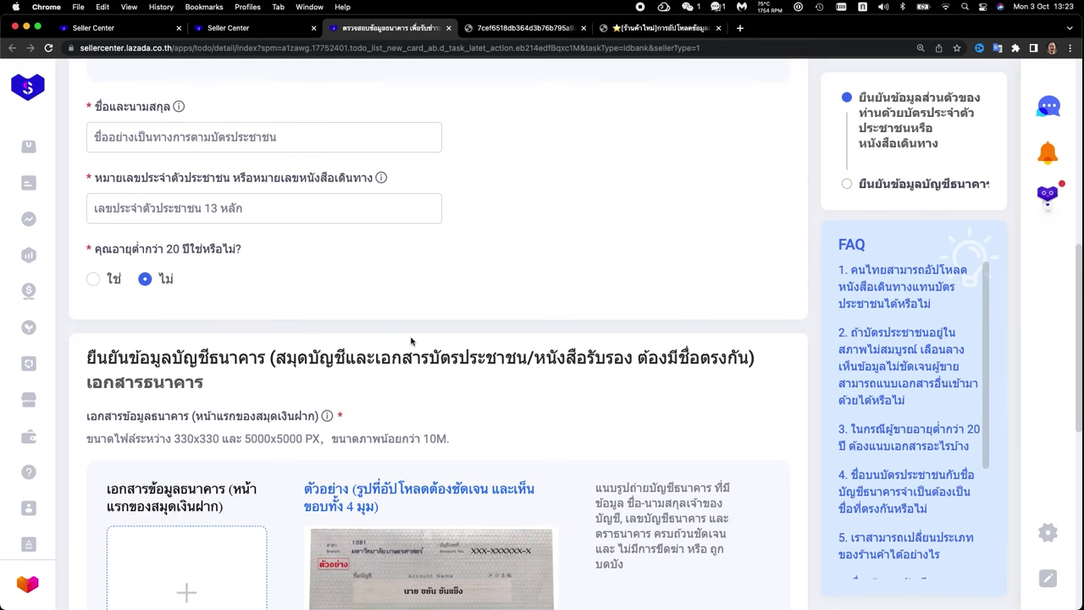
scroll(447, 356, down, 5)
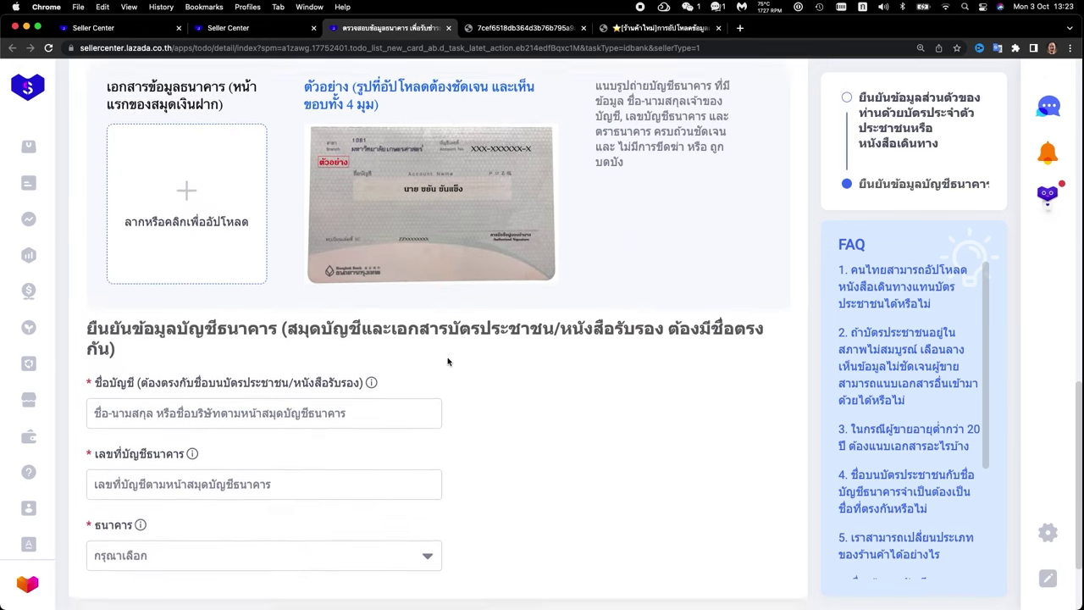
scroll(449, 361, up, 4)
scroll(449, 361, up, 1)
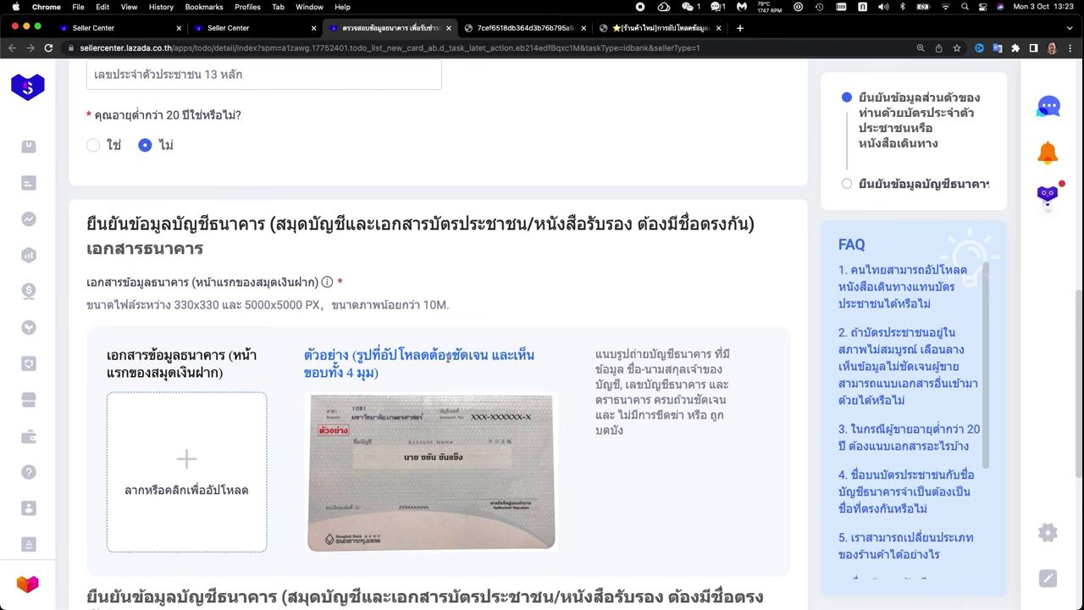
scroll(445, 357, up, 1)
scroll(441, 354, down, 3)
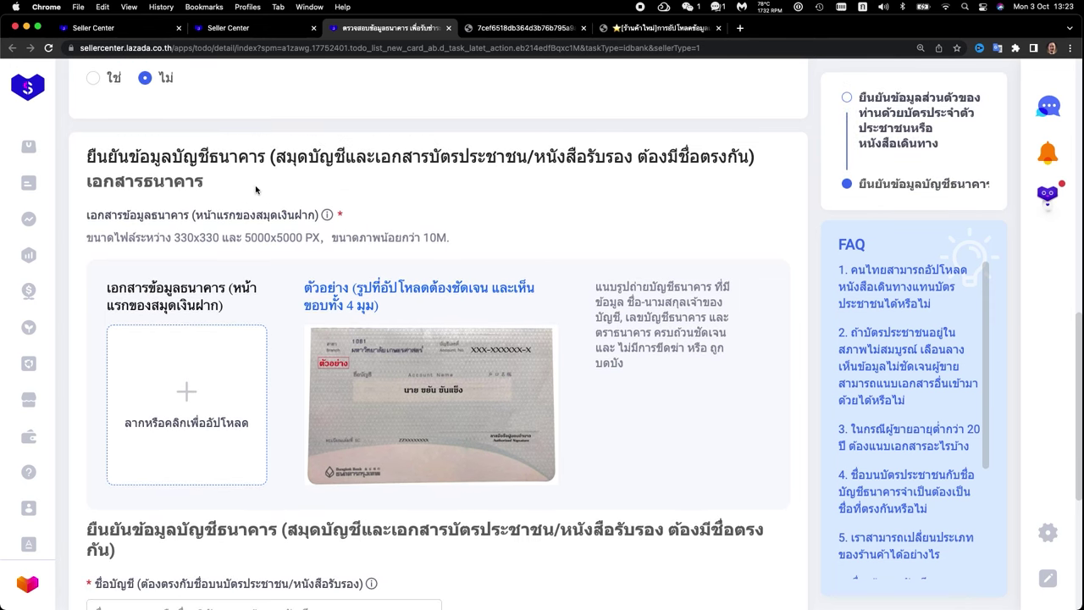
scroll(376, 312, down, 3)
scroll(299, 231, up, 1)
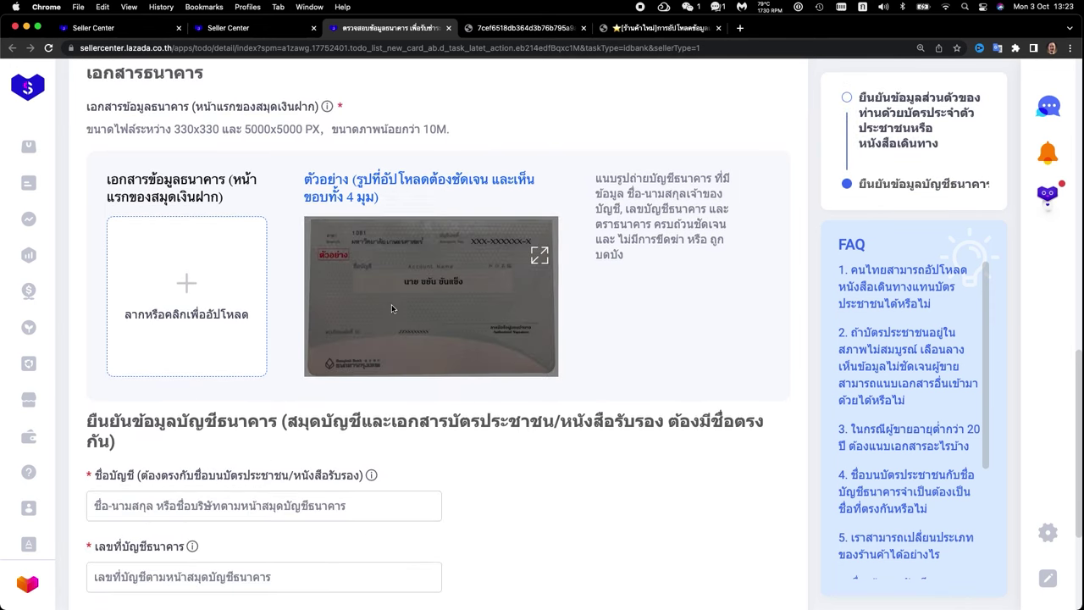
Step: View the sample bank-book image at full size, then return to the verification form
mouse_move(501, 319)
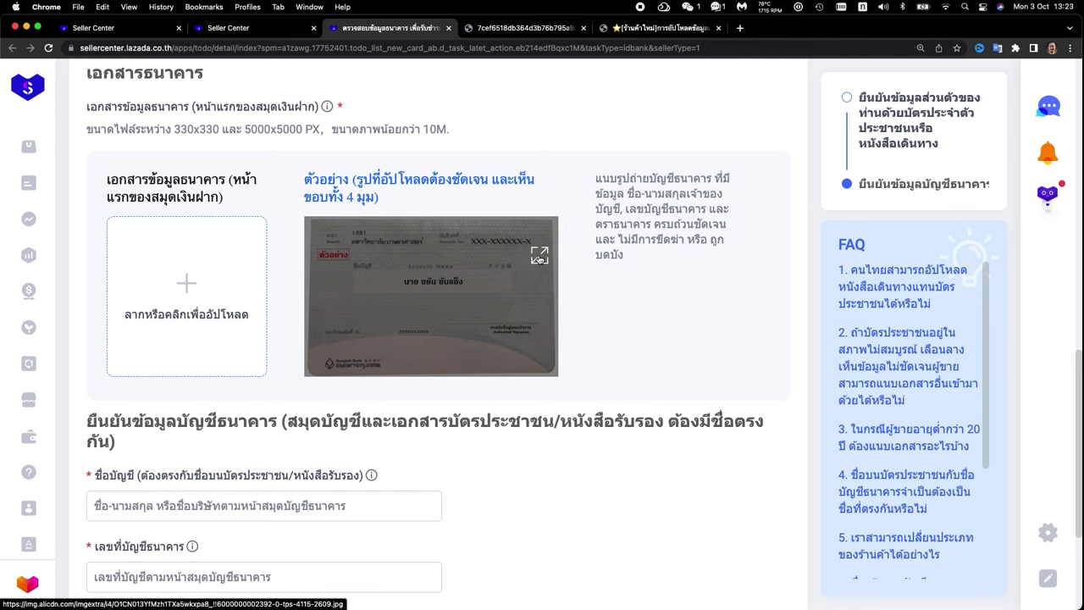
click(539, 254)
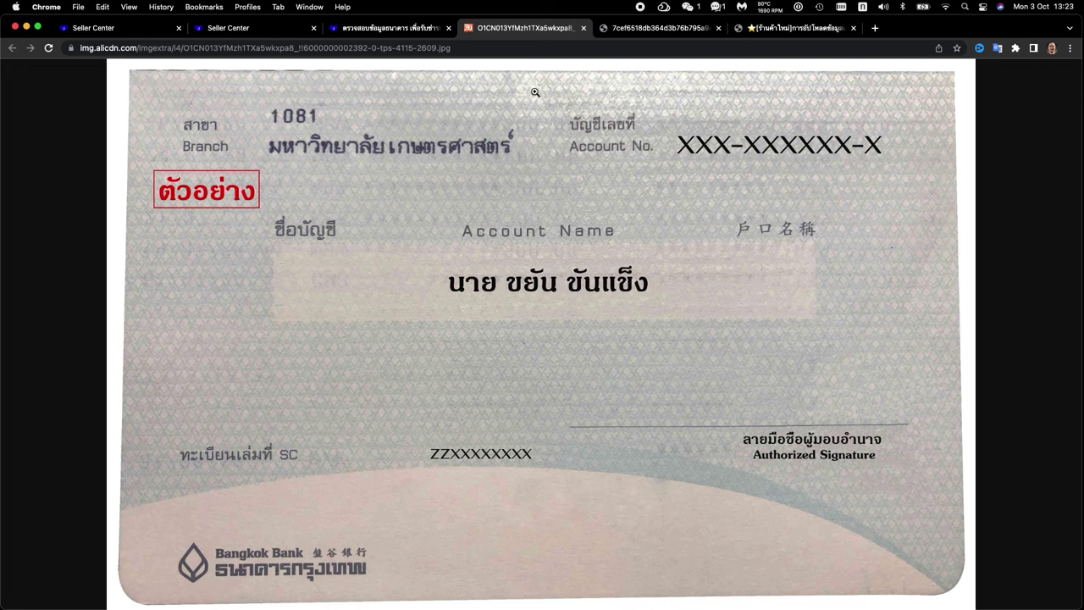
click(400, 31)
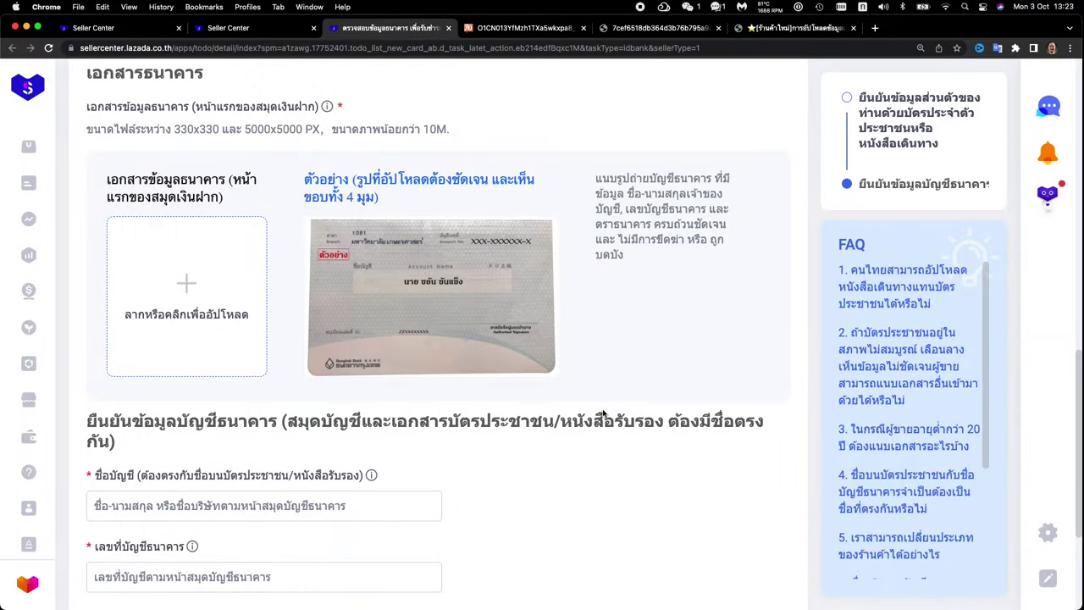
scroll(184, 375, down, 3)
click(176, 360)
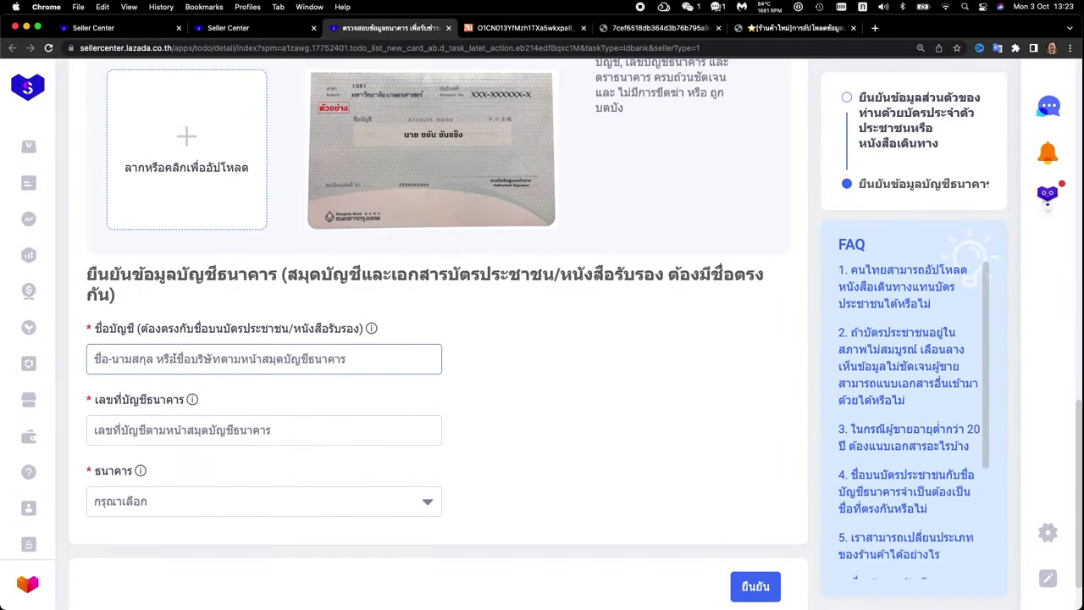
click(161, 432)
scroll(227, 467, down, 1)
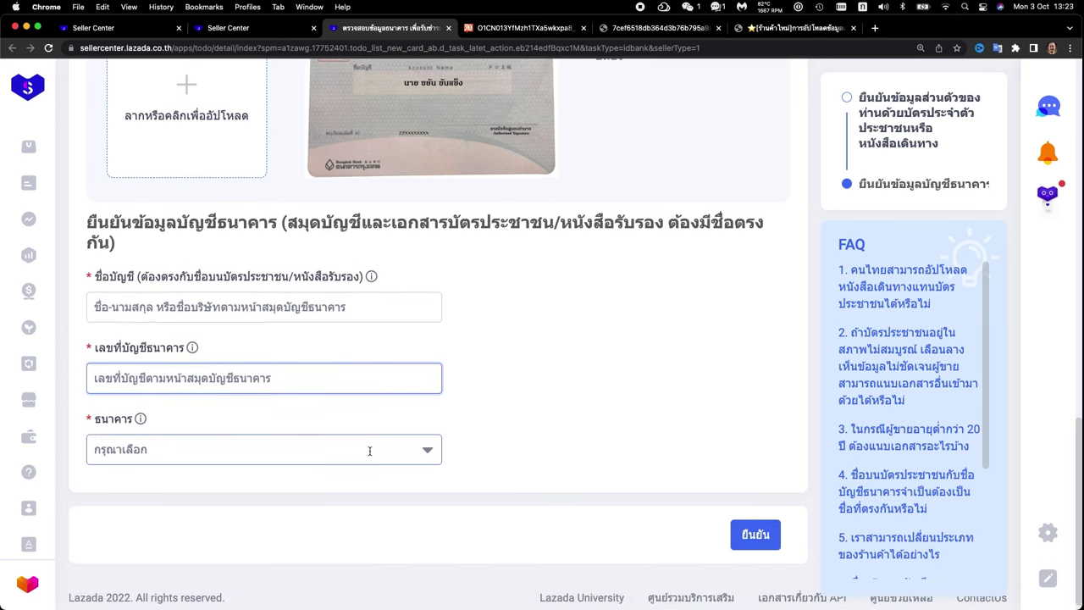
click(428, 454)
scroll(309, 375, down, 6)
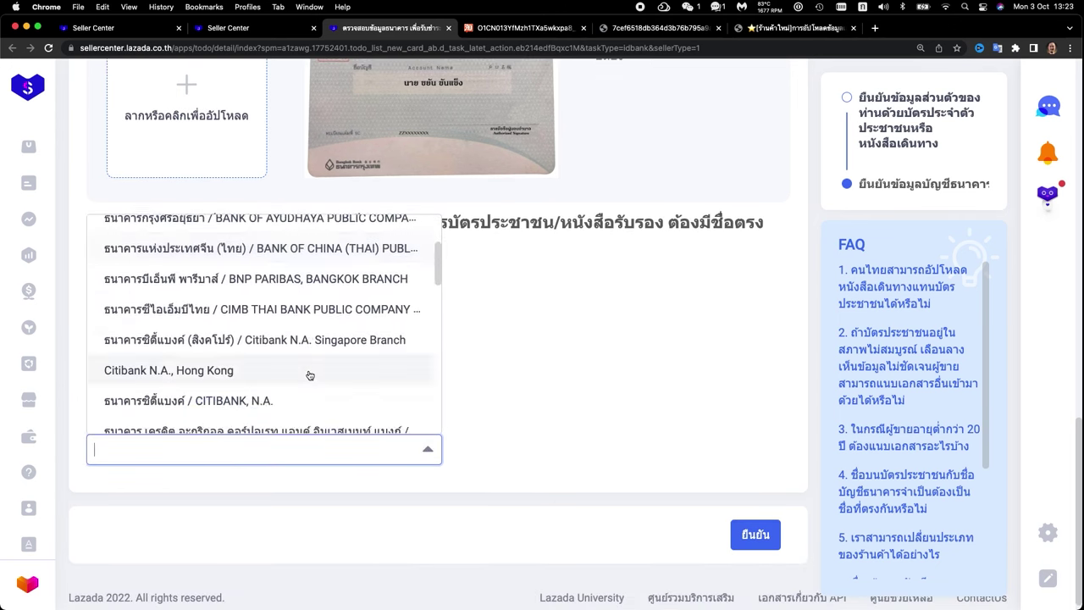
scroll(309, 376, up, 10)
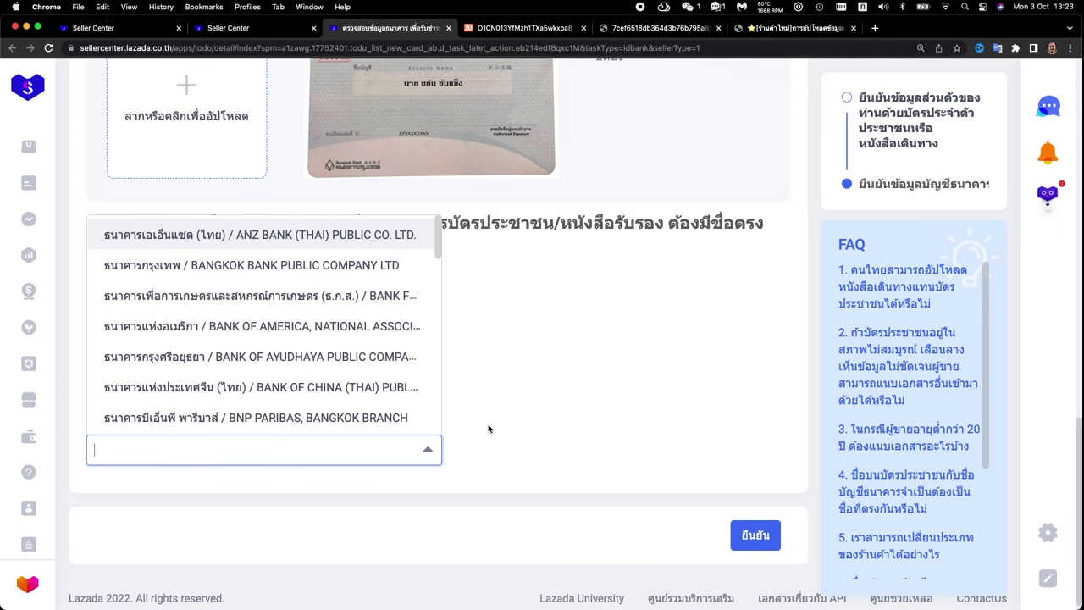
scroll(488, 429, up, 2)
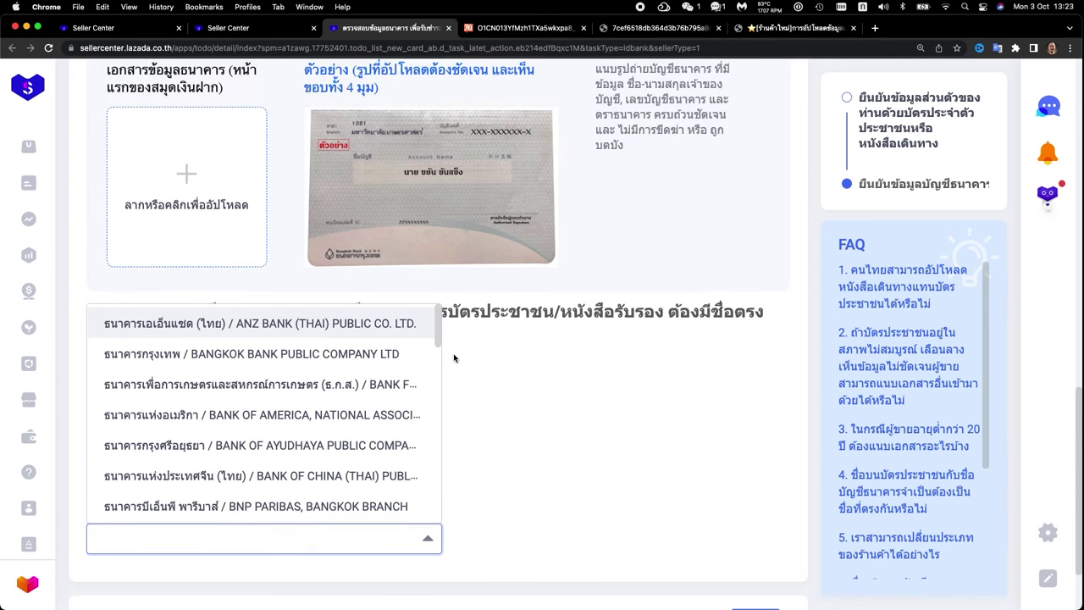
drag(439, 335, 432, 314)
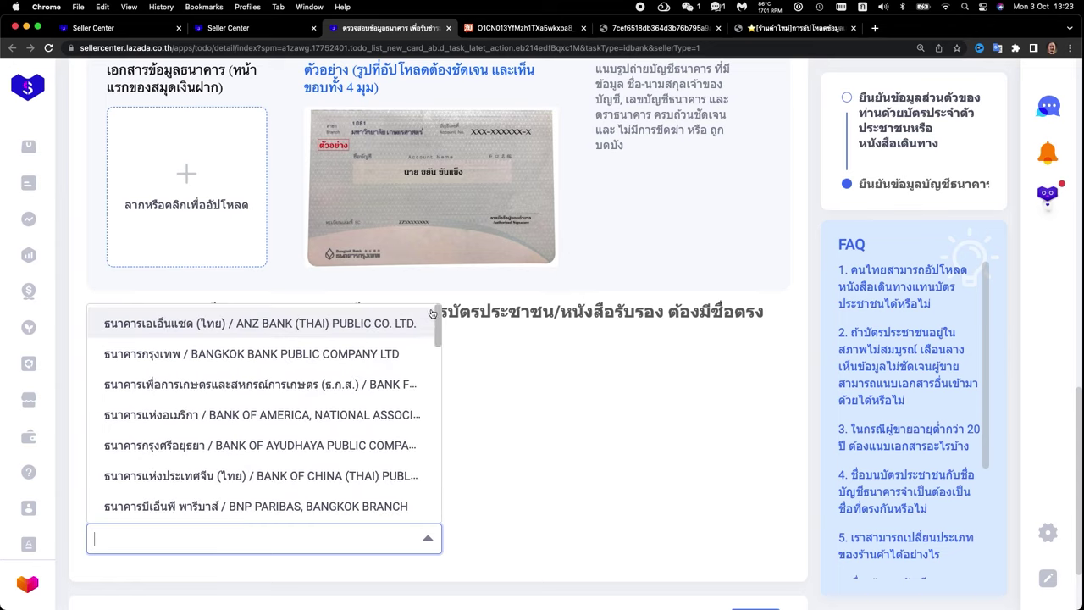
click(600, 454)
scroll(555, 491, up, 8)
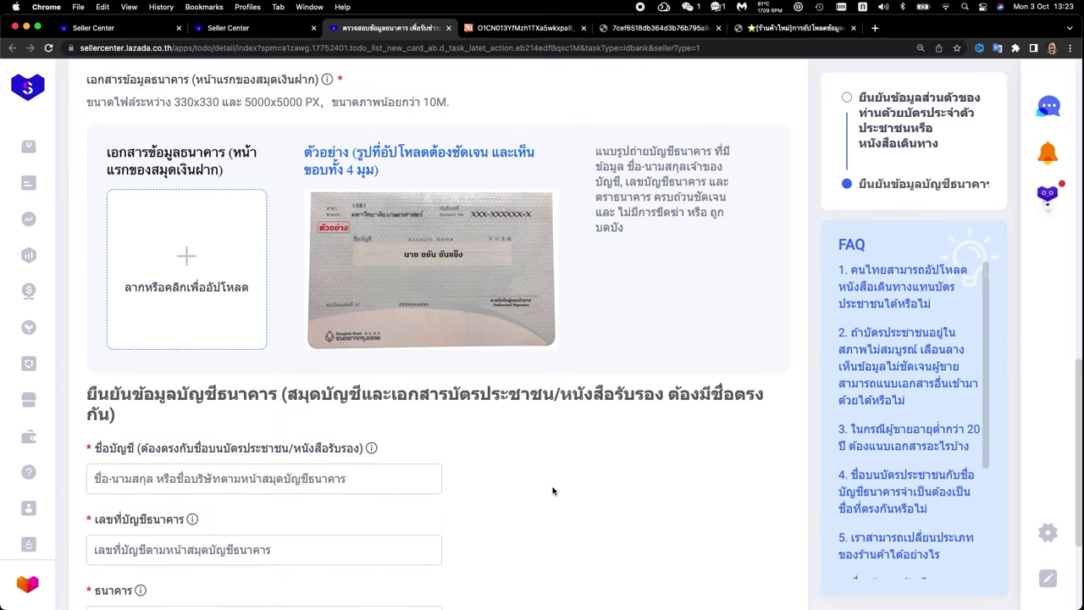
scroll(553, 491, up, 12)
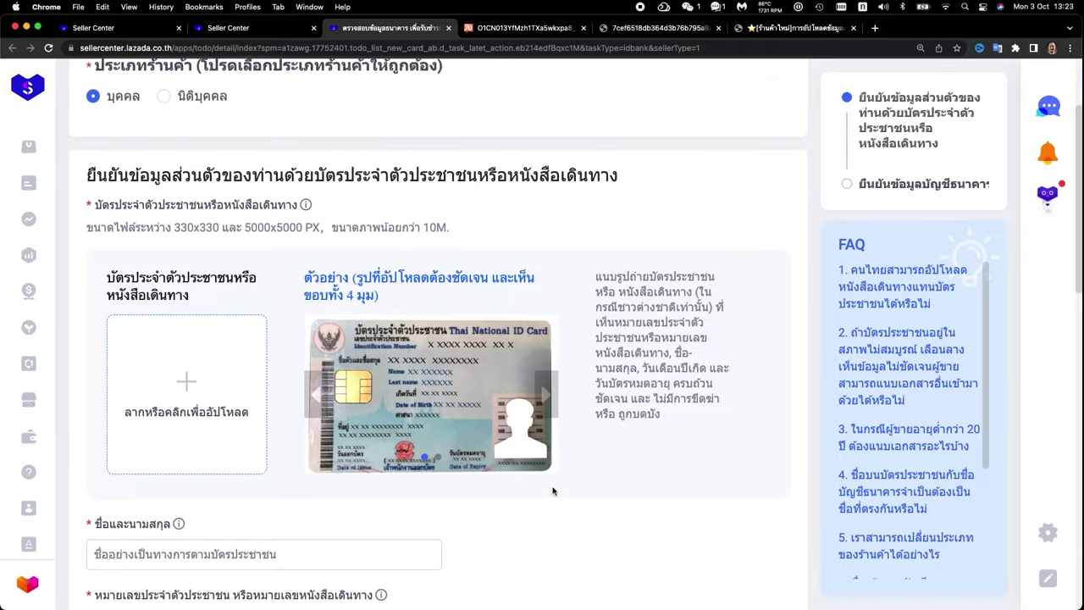
Step: Set the store type to นิติบุคคล (juristic person) and view the sample company certificate full size
click(165, 199)
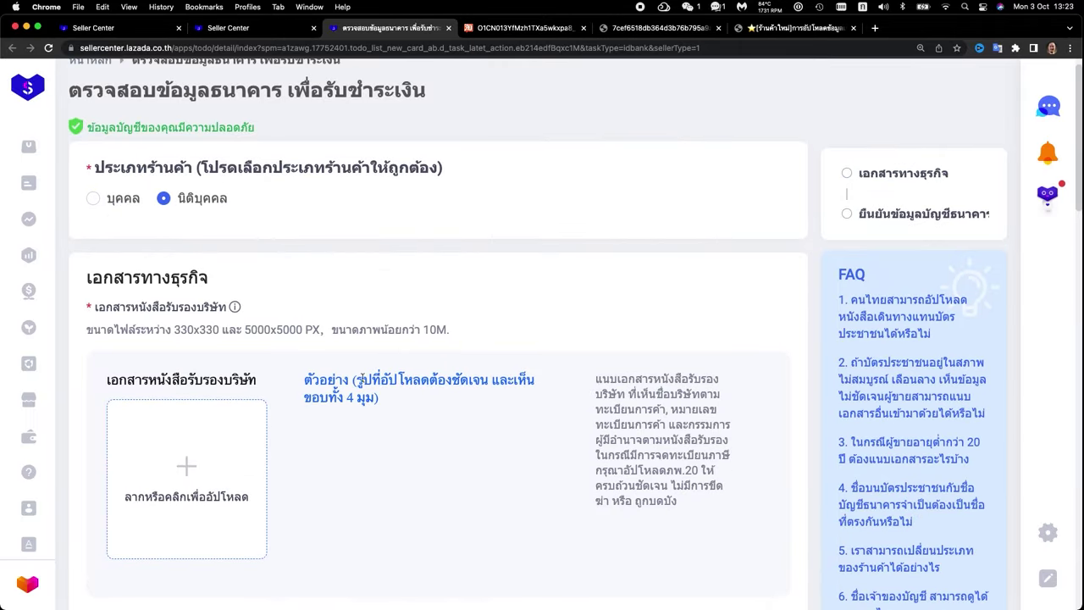
scroll(617, 536, down, 2)
scroll(617, 536, down, 1)
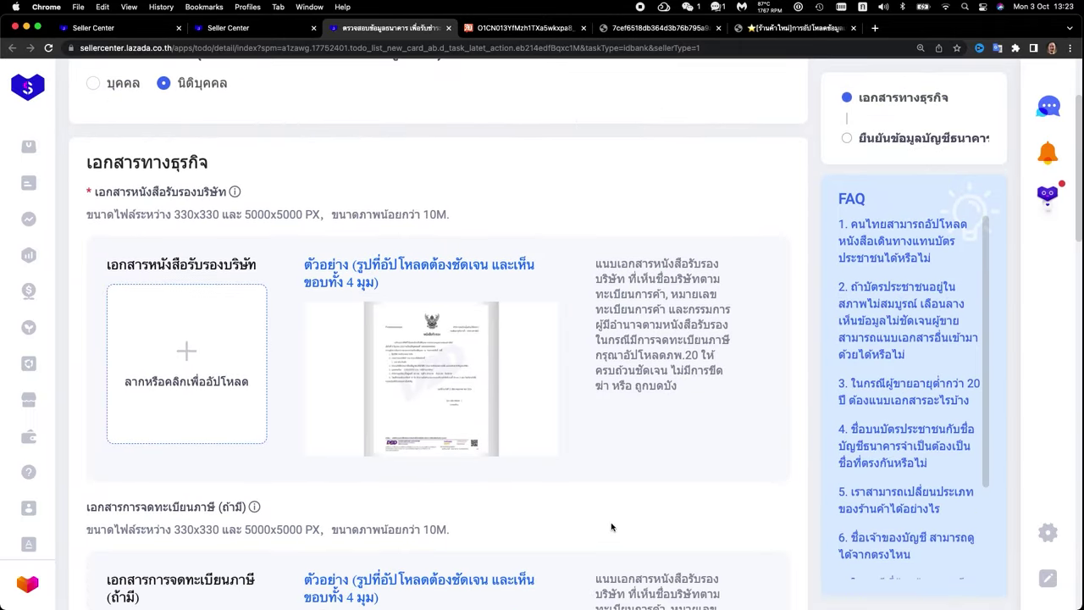
click(540, 341)
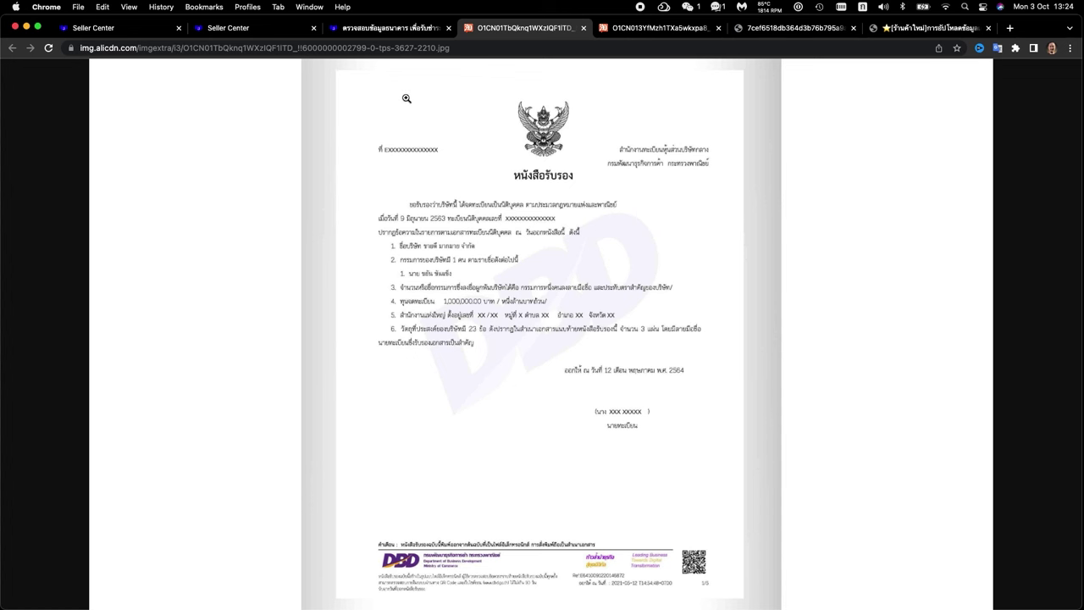
click(389, 28)
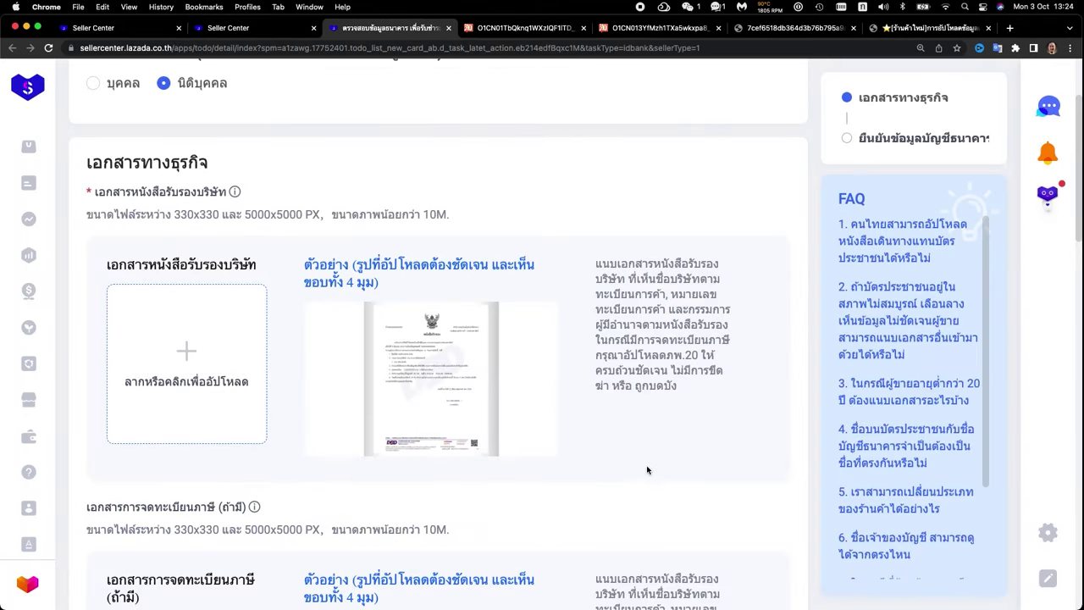
Step: Review the image size limits: 330x330 minimum to 5000x5000 PX maximum
scroll(650, 471, up, 1)
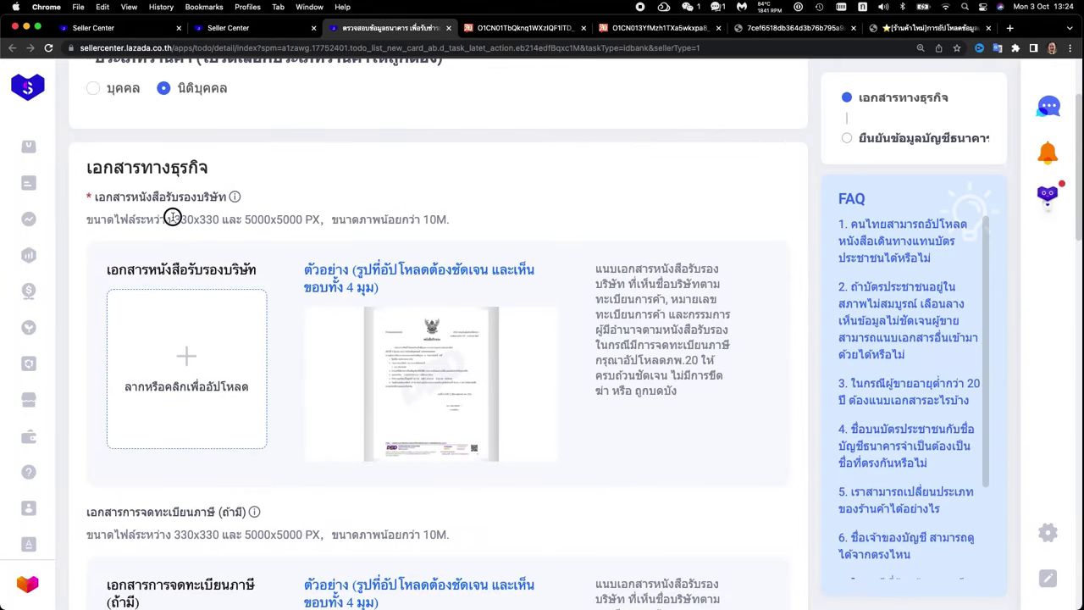
drag(171, 218, 224, 219)
click(242, 218)
drag(320, 218, 251, 219)
drag(470, 219, 428, 221)
scroll(427, 247, down, 3)
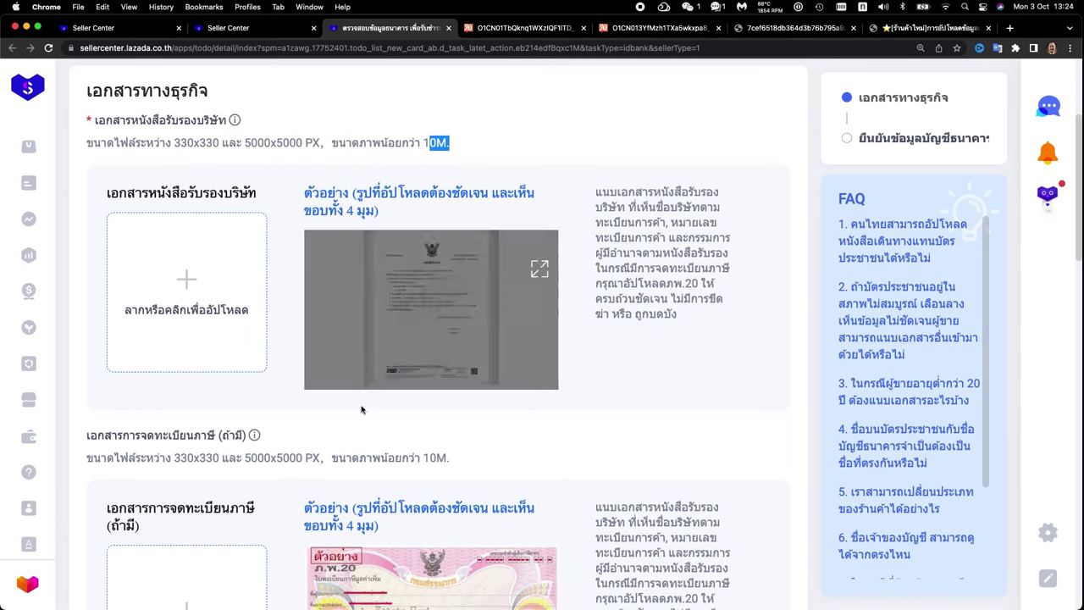
Step: Review the company certificate and tax registration document upload sections
scroll(351, 443, down, 4)
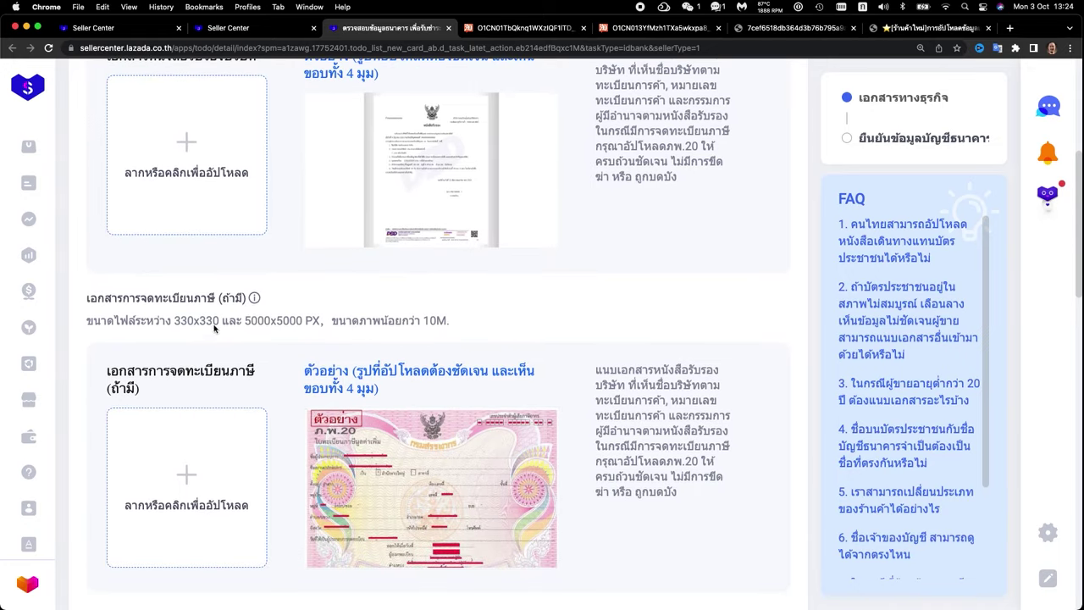
scroll(235, 310, up, 2)
drag(103, 134, 279, 137)
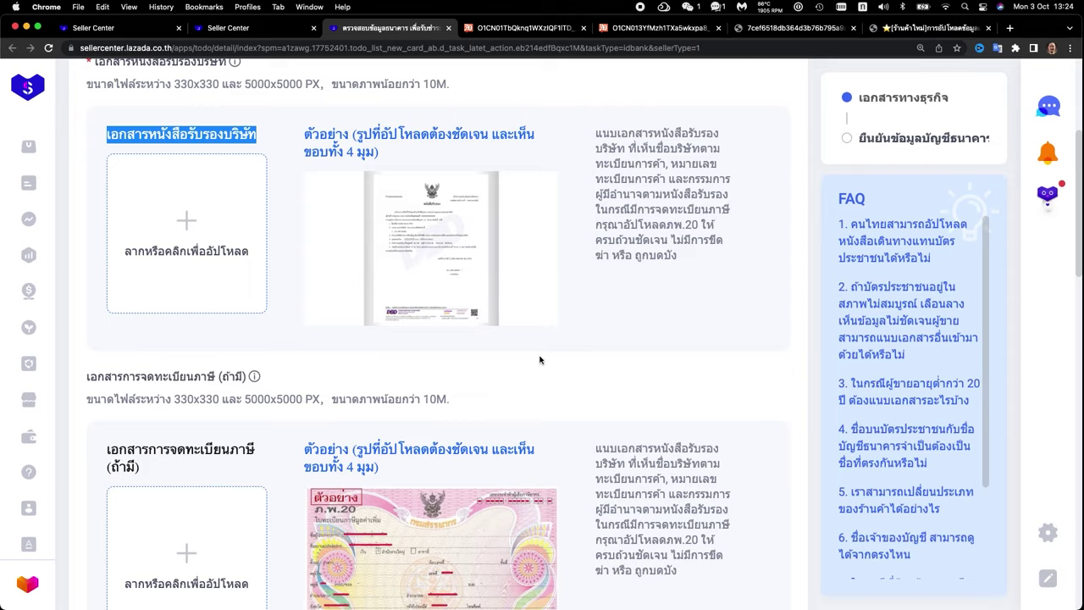
scroll(537, 358, up, 2)
scroll(459, 356, down, 4)
drag(86, 330, 215, 330)
scroll(262, 383, down, 1)
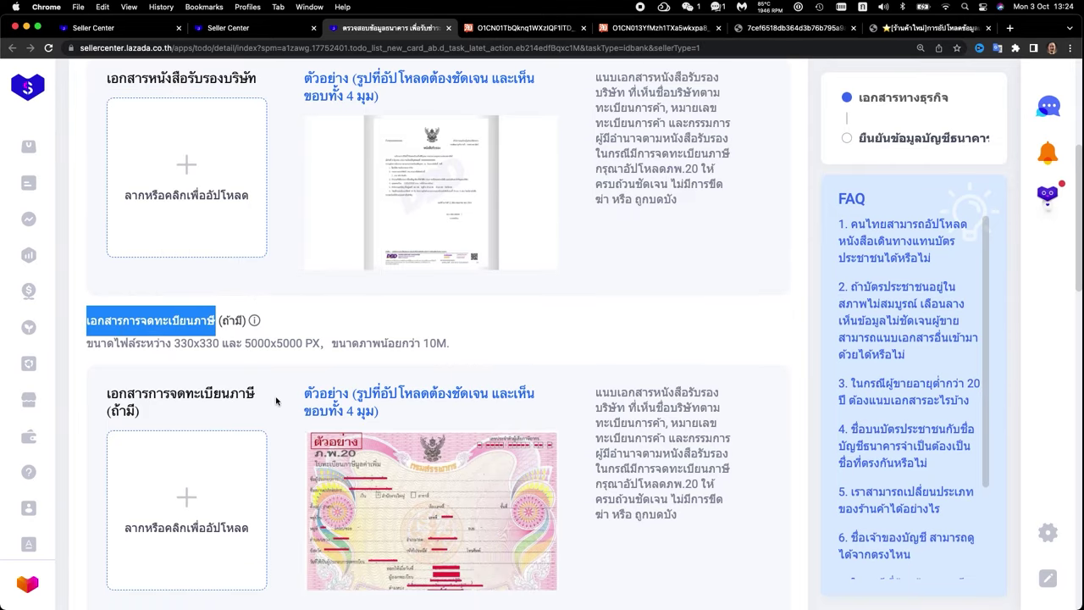
scroll(305, 387, down, 3)
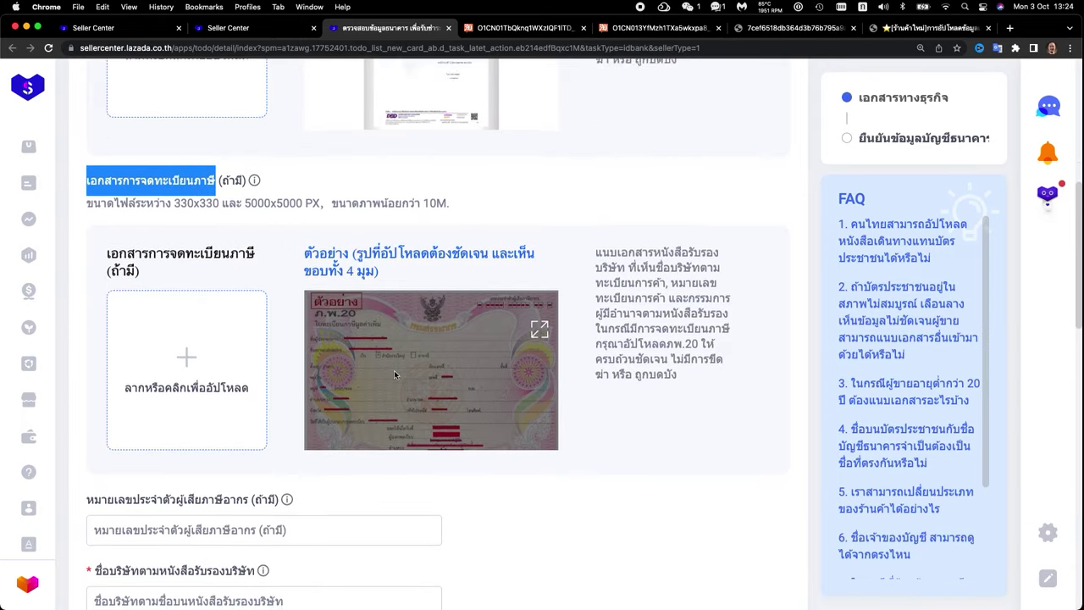
scroll(394, 373, down, 3)
Step: Choose juristic-person registration as business type, leaving company name, registration number and director fields blank
click(150, 488)
scroll(221, 475, down, 1)
scroll(221, 475, down, 3)
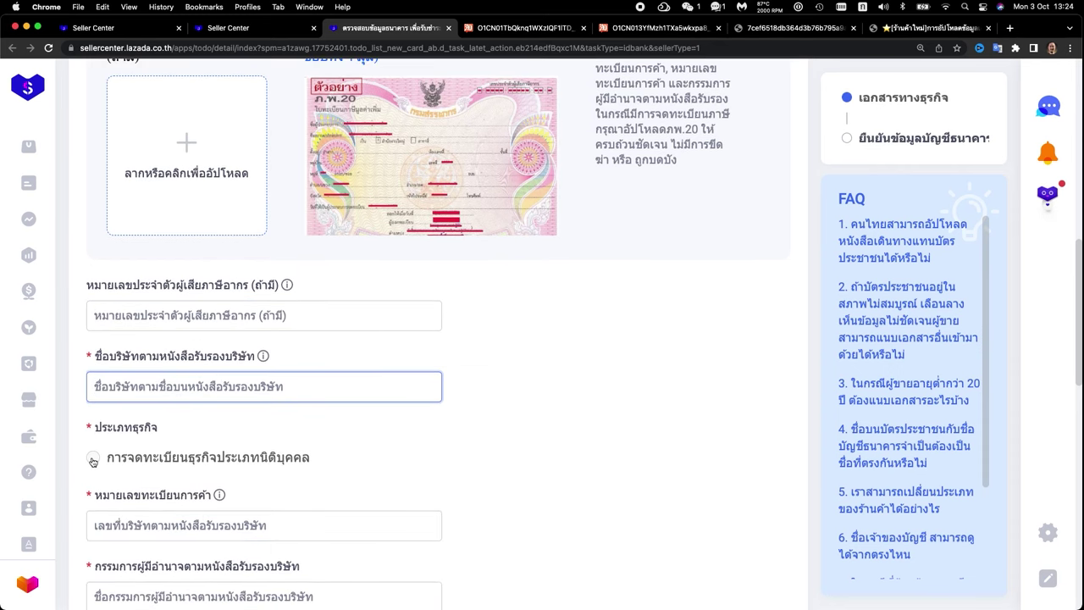
click(93, 460)
scroll(339, 477, down, 3)
click(128, 413)
click(135, 484)
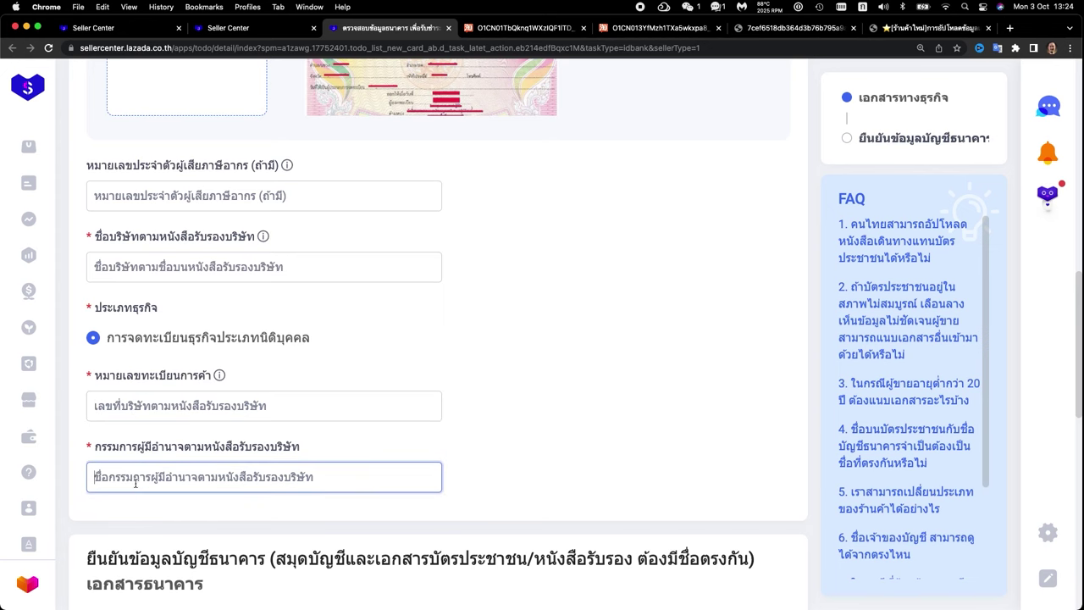
scroll(170, 488, down, 1)
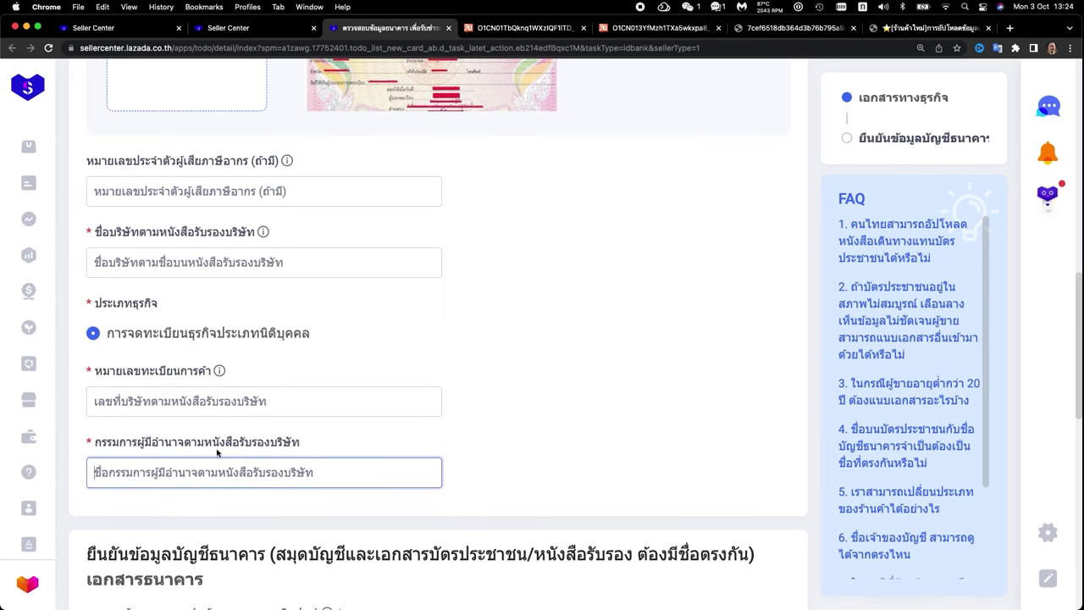
scroll(235, 450, up, 10)
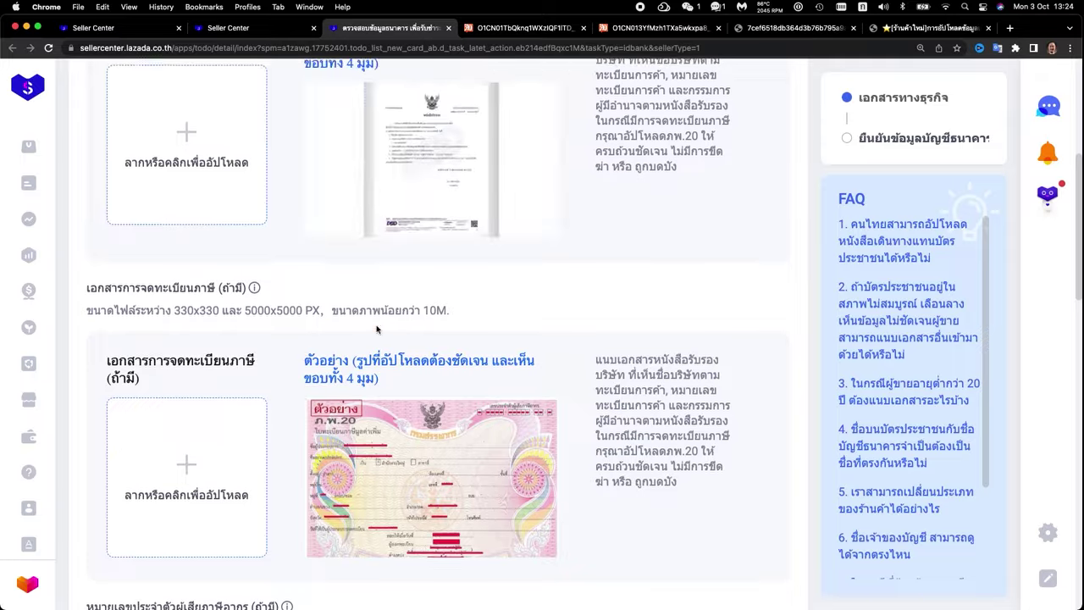
scroll(377, 330, down, 15)
mouse_move(327, 373)
scroll(475, 361, down, 5)
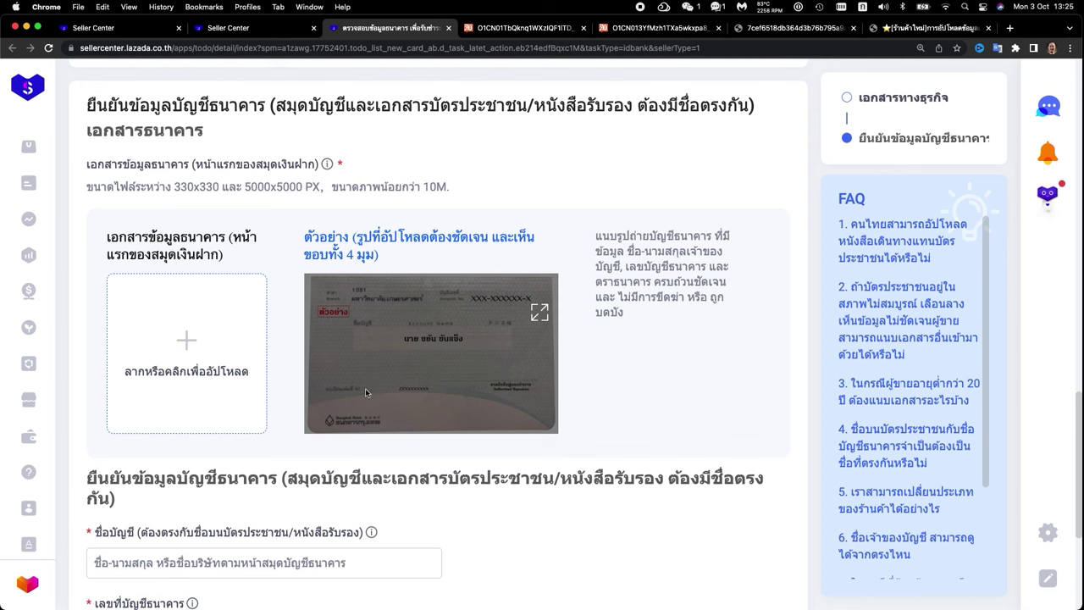
scroll(432, 381, down, 1)
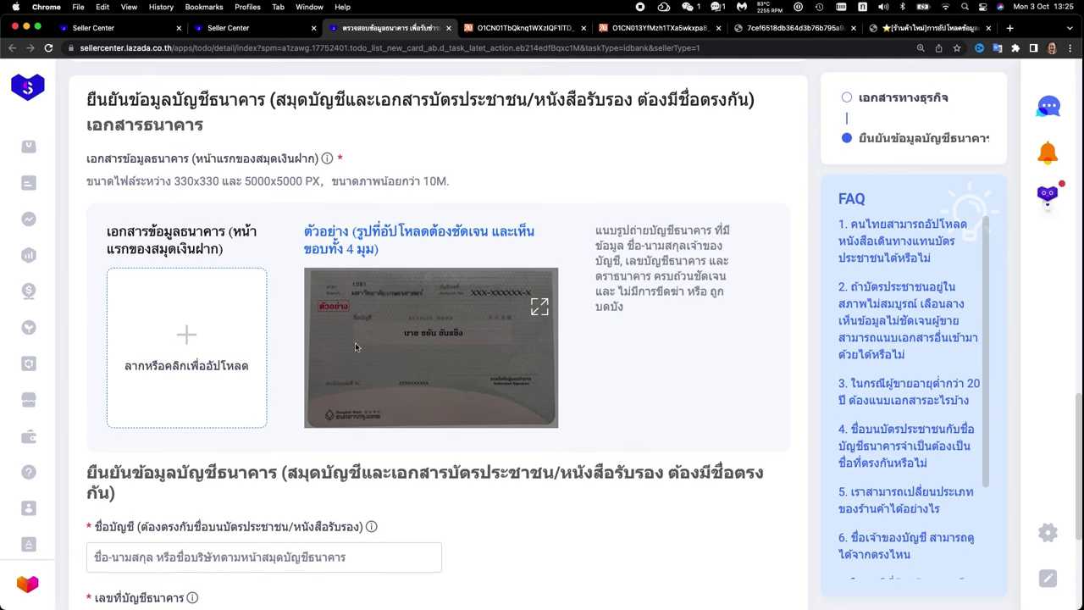
scroll(485, 296, down, 5)
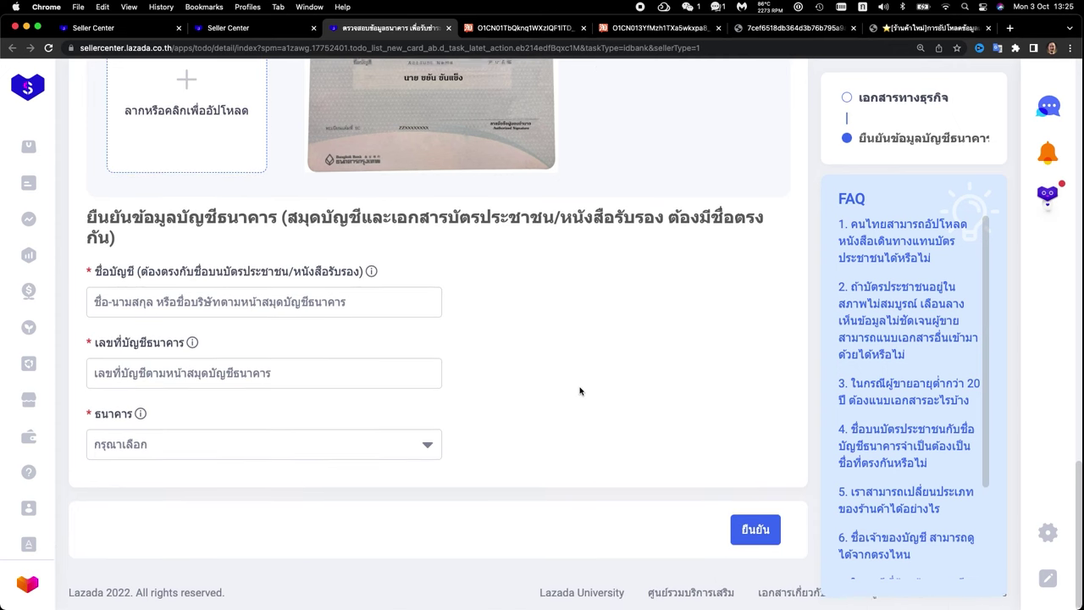
scroll(581, 387, up, 5)
scroll(576, 390, up, 10)
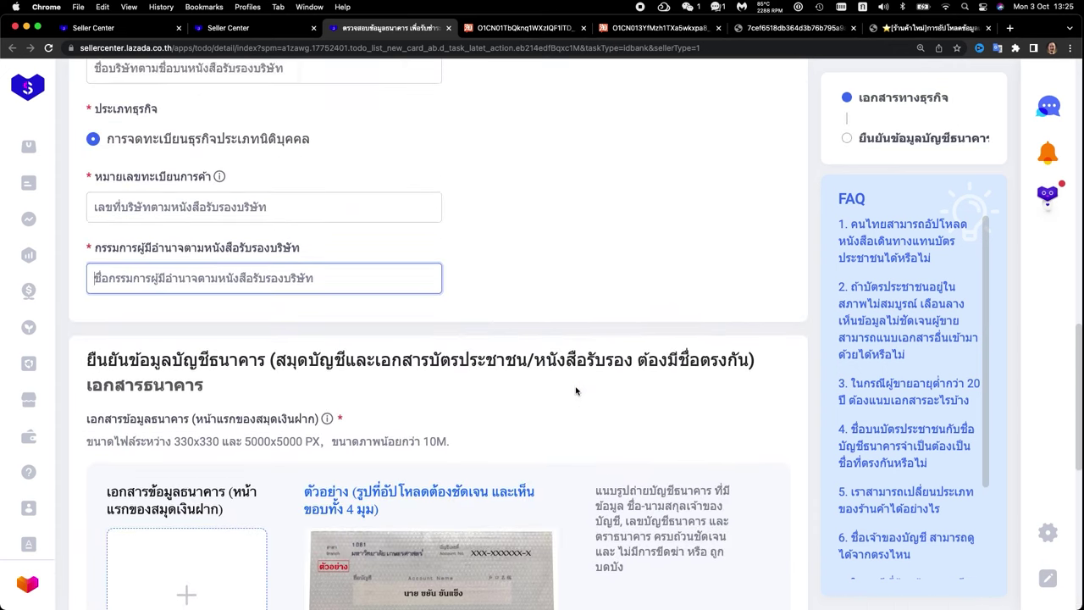
scroll(576, 390, up, 4)
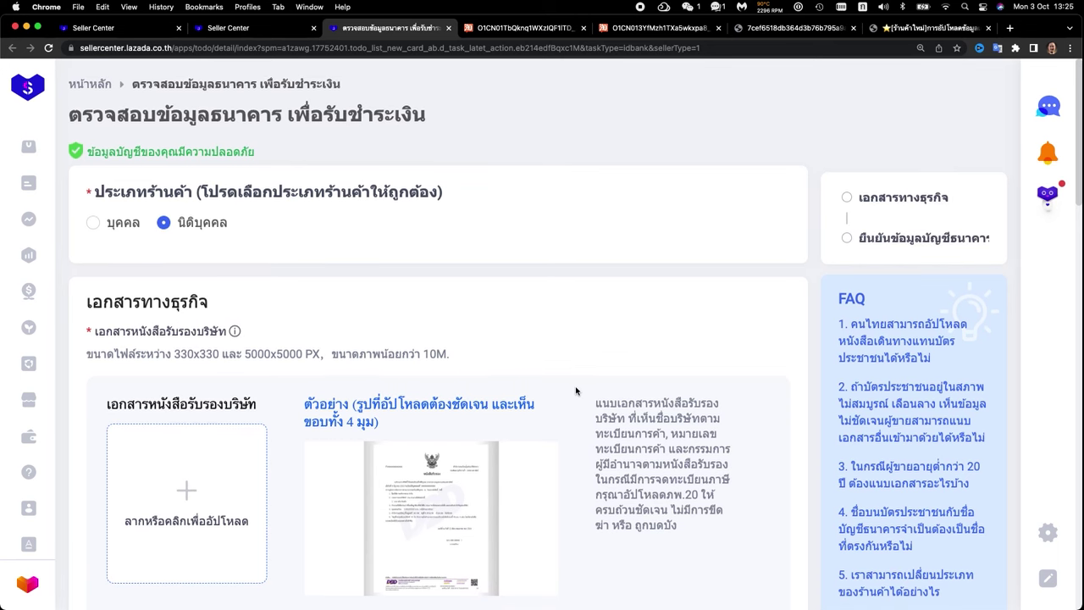
drag(89, 352, 447, 353)
click(455, 351)
scroll(455, 352, down, 1)
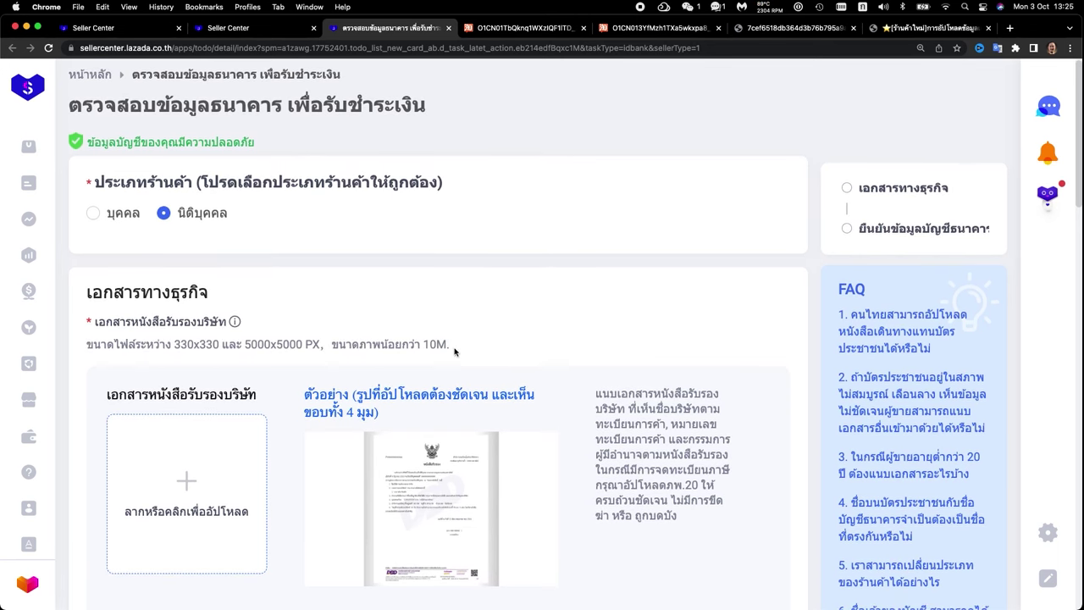
drag(446, 345, 90, 347)
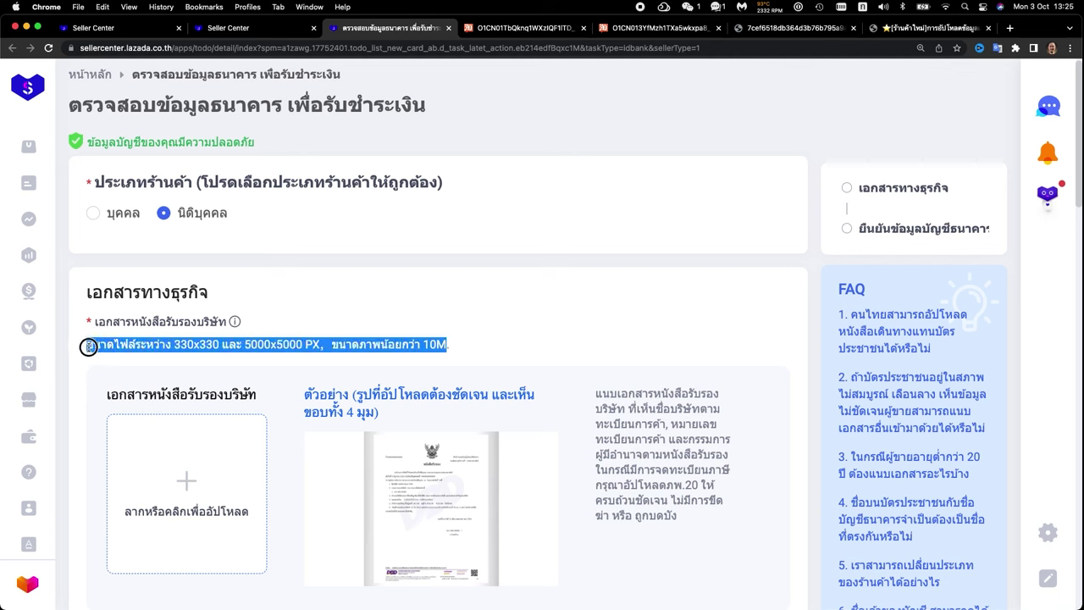
click(432, 354)
drag(452, 349, 419, 348)
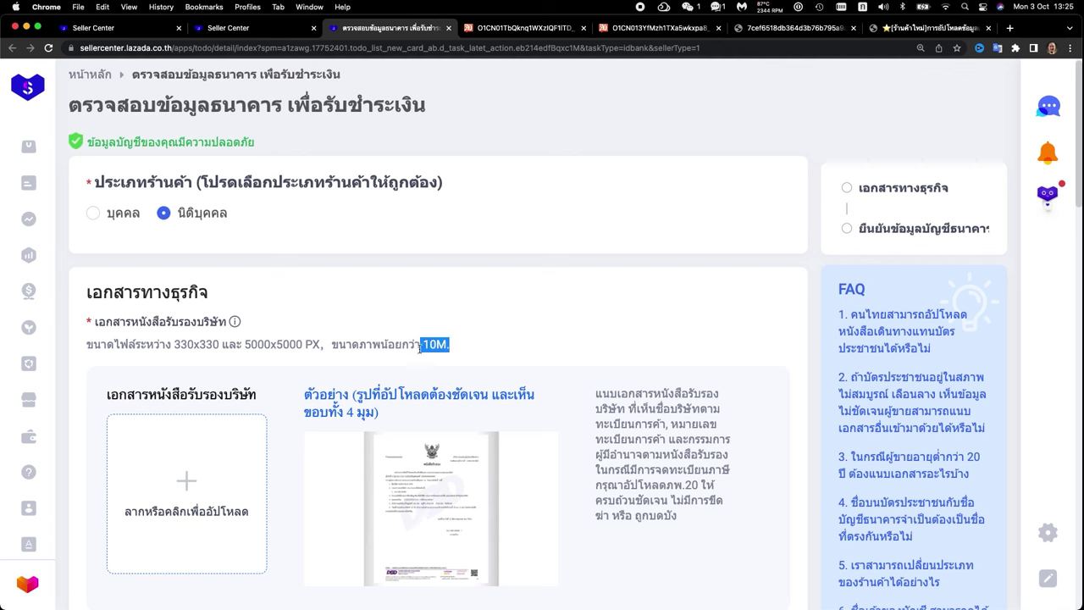
click(426, 344)
drag(423, 344, 447, 342)
click(480, 344)
drag(447, 342, 425, 343)
click(459, 349)
drag(447, 343, 426, 344)
click(436, 343)
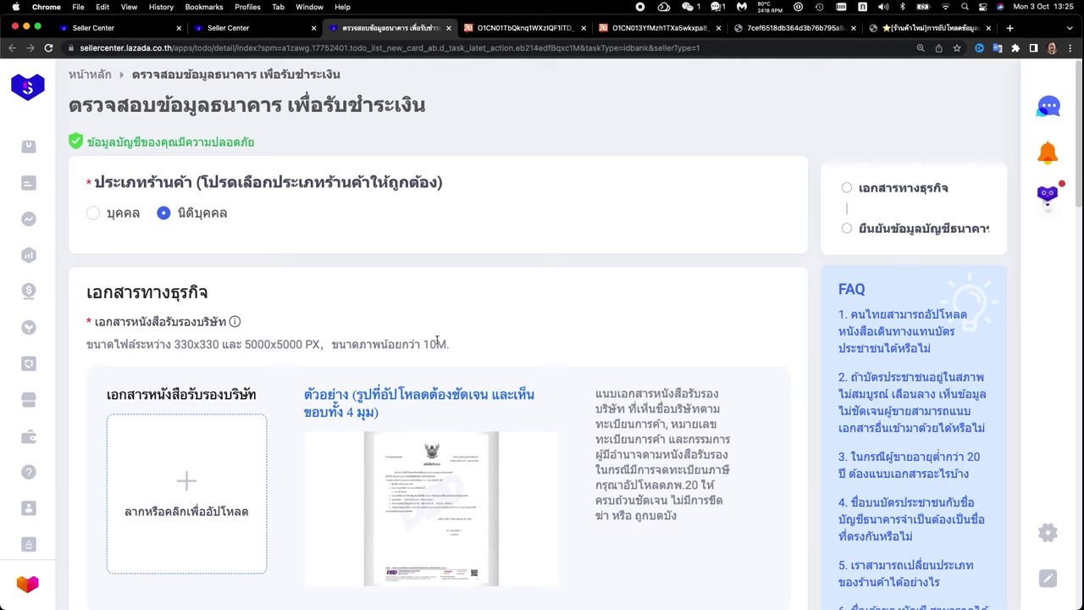